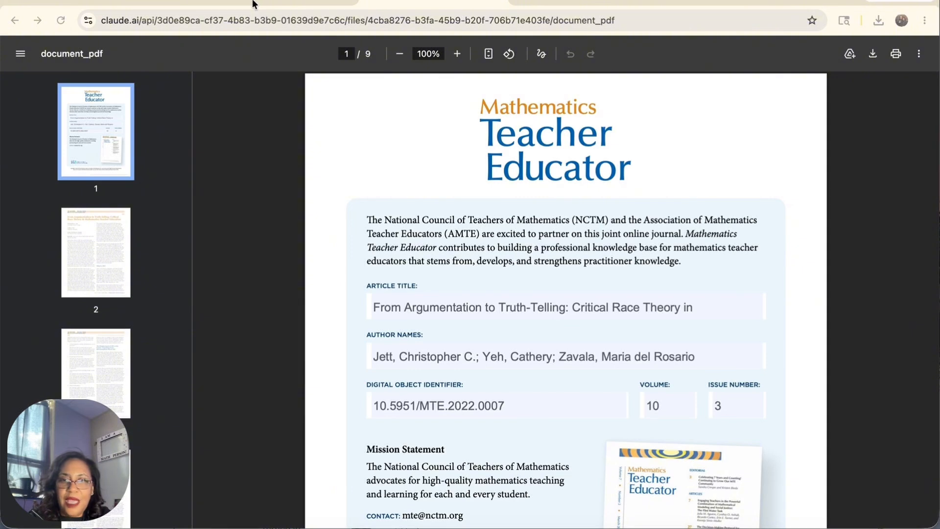
Step: Switch to Google Docs and create a new document from the Report template in the template gallery
click(254, 4)
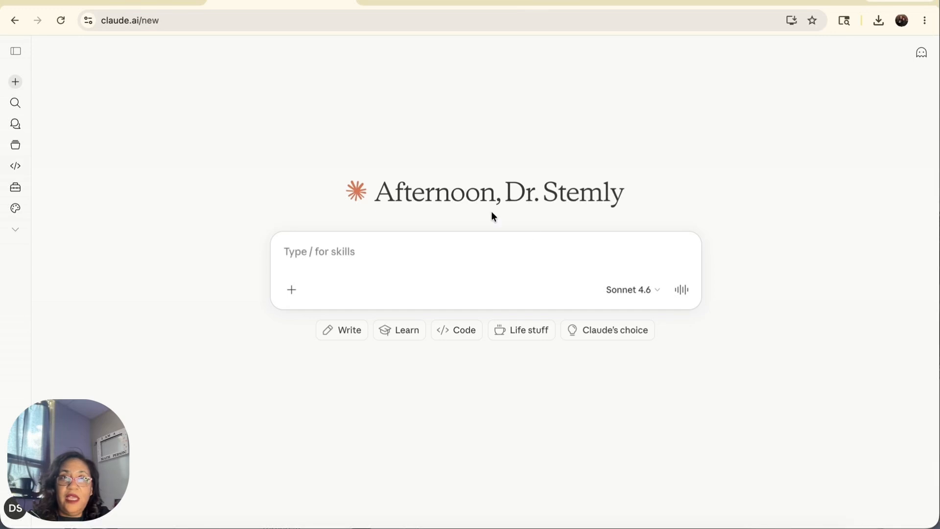
click(580, 3)
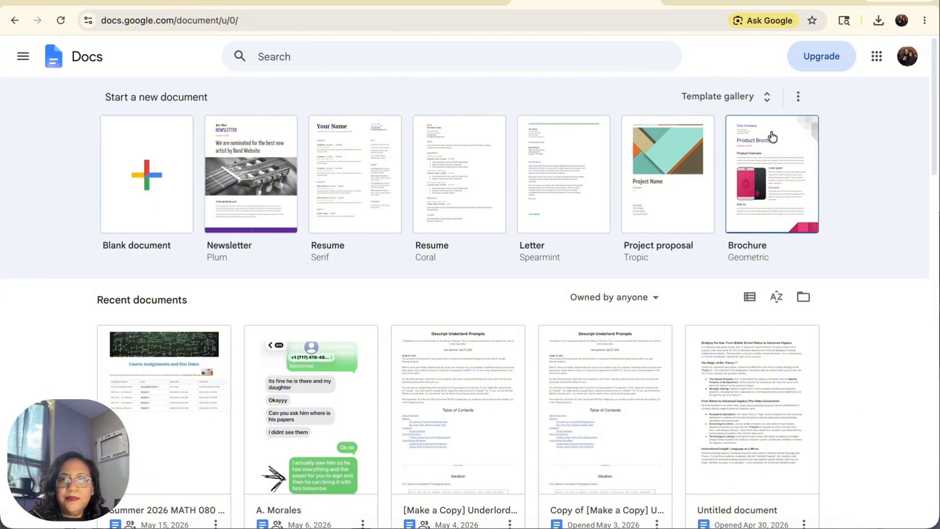
click(765, 98)
scroll(386, 292, down, 4)
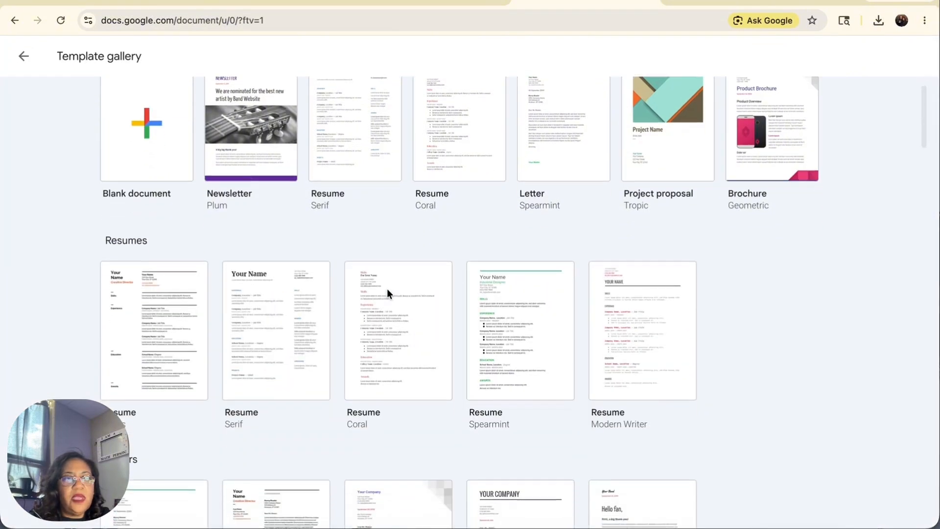
scroll(386, 294, down, 9)
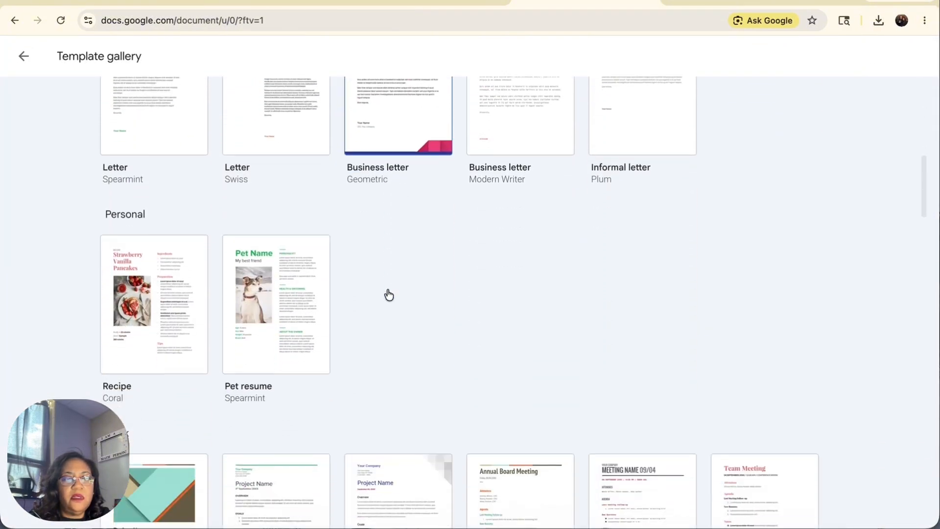
scroll(386, 293, down, 6)
scroll(387, 293, up, 14)
scroll(387, 293, down, 20)
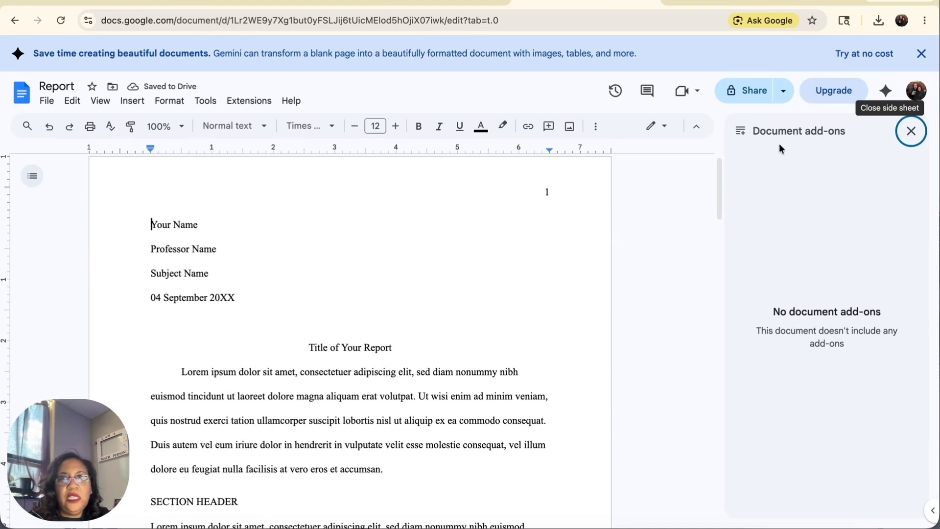
Step: Close the document add-ons side sheet and look through the report template down to its Works Cited page
click(910, 131)
scroll(436, 272, down, 5)
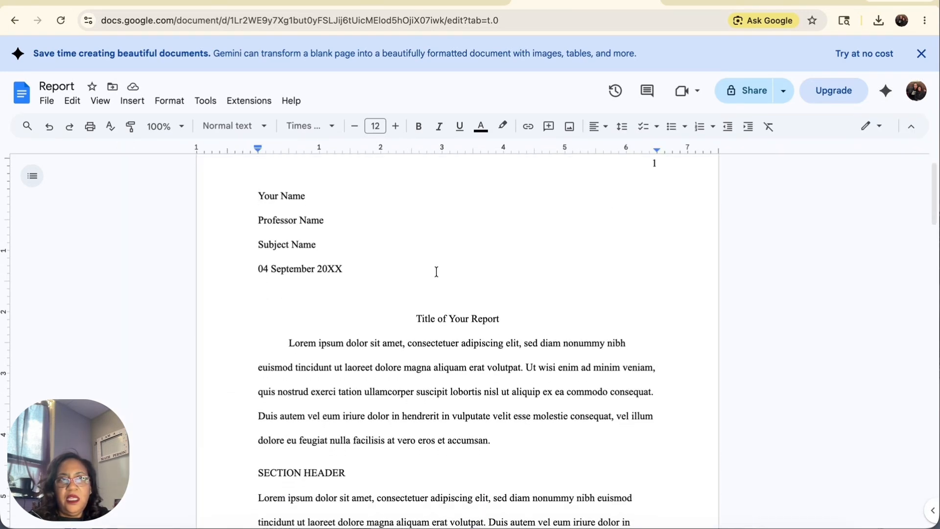
scroll(436, 271, down, 15)
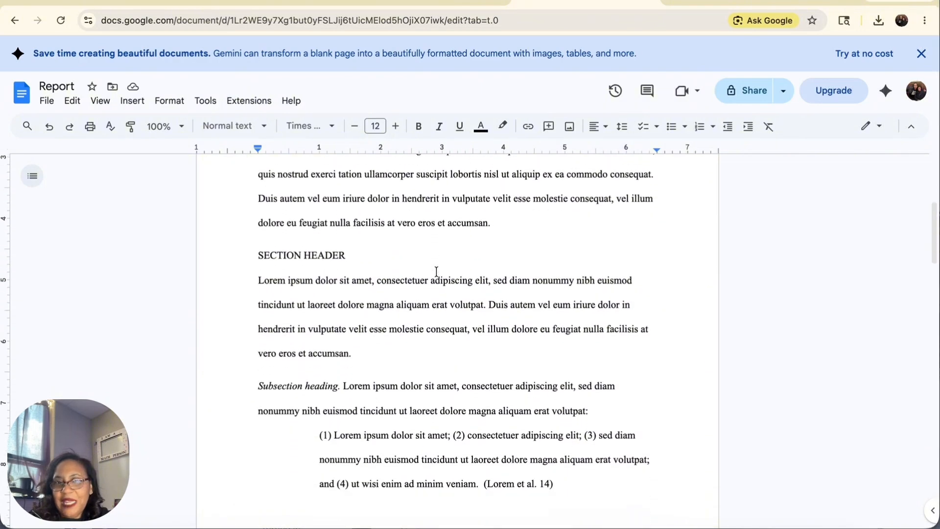
scroll(436, 272, down, 10)
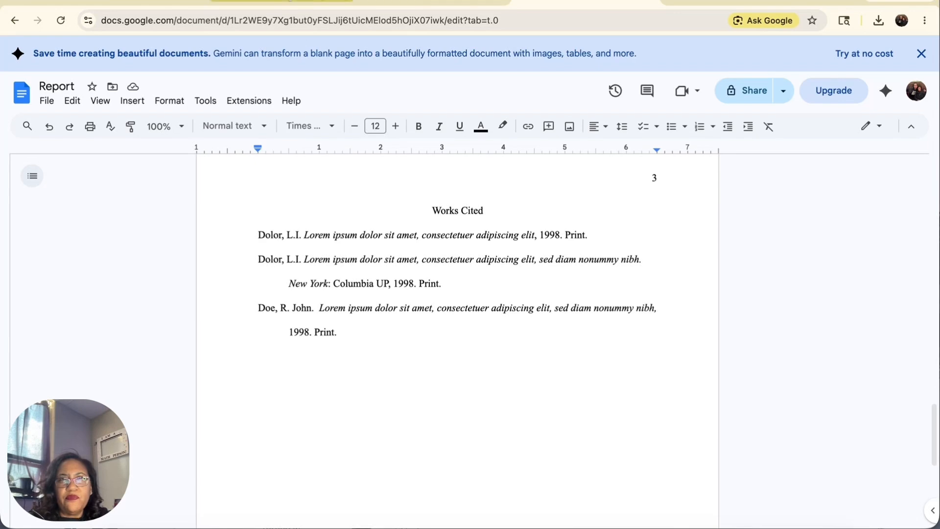
Step: In the article PDF, copy the page 4 passage from "I am a Black male MTE" to "I teach mathematics content courses to prospective el"
click(329, 7)
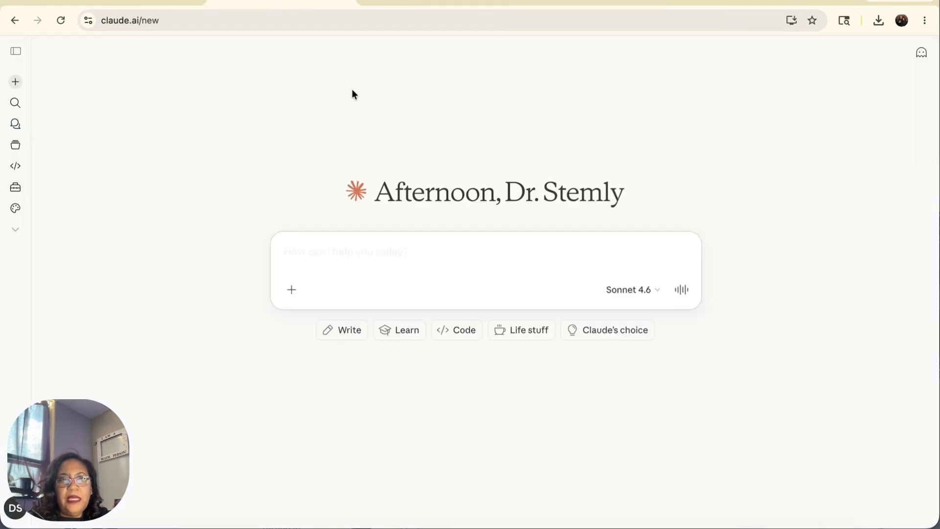
click(390, 2)
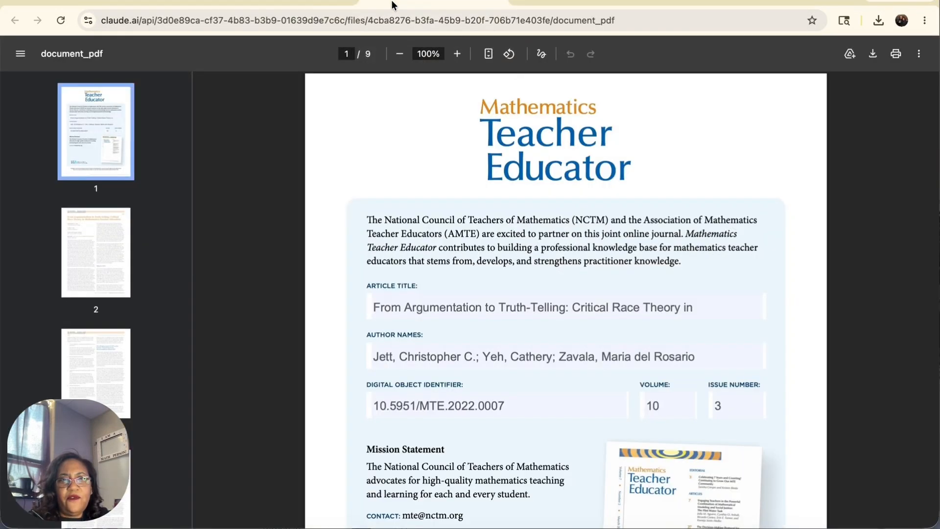
scroll(452, 222, down, 3)
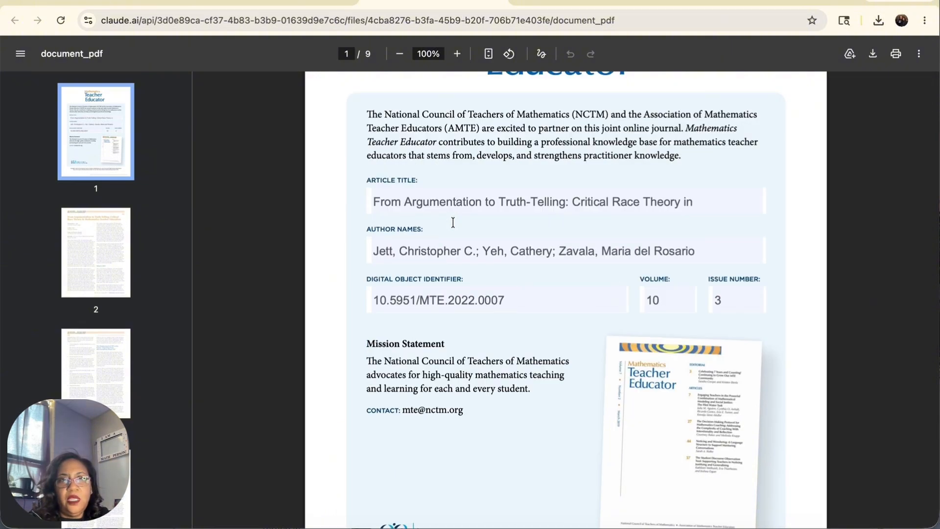
scroll(453, 222, down, 10)
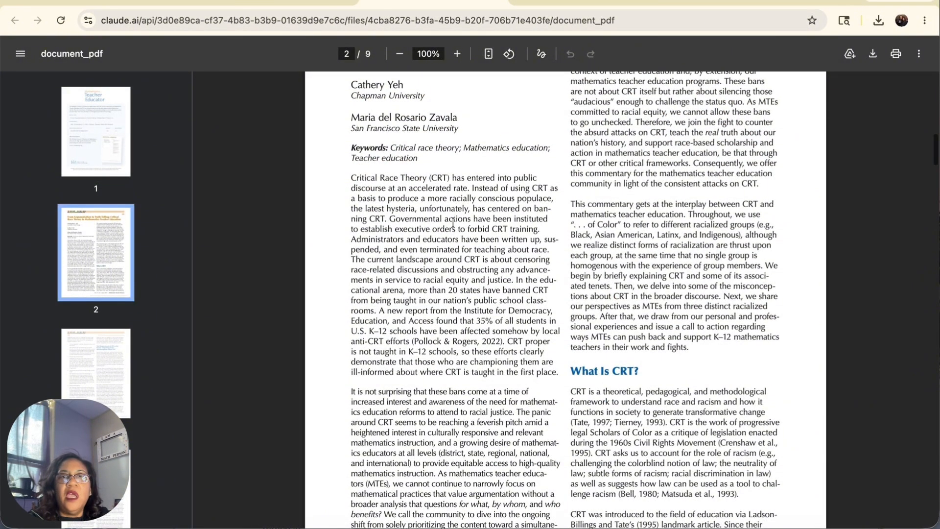
scroll(605, 306, down, 15)
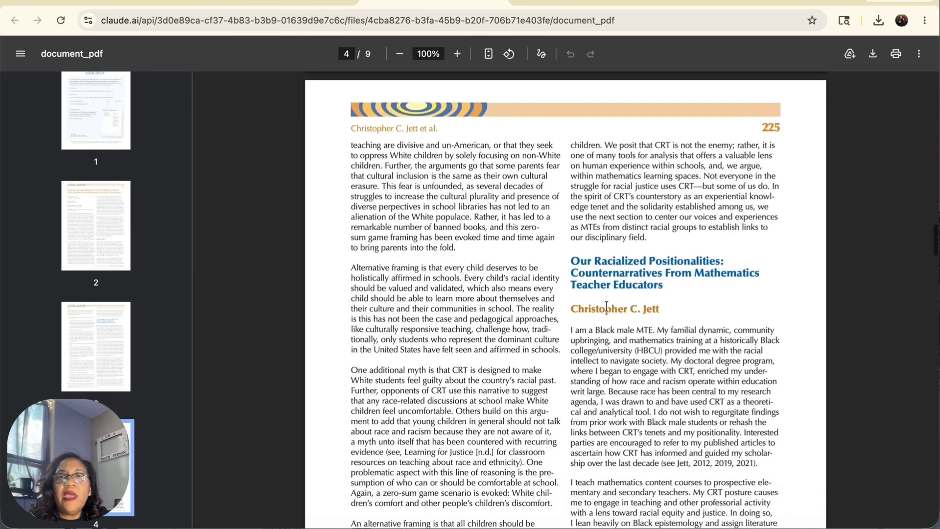
scroll(606, 306, down, 4)
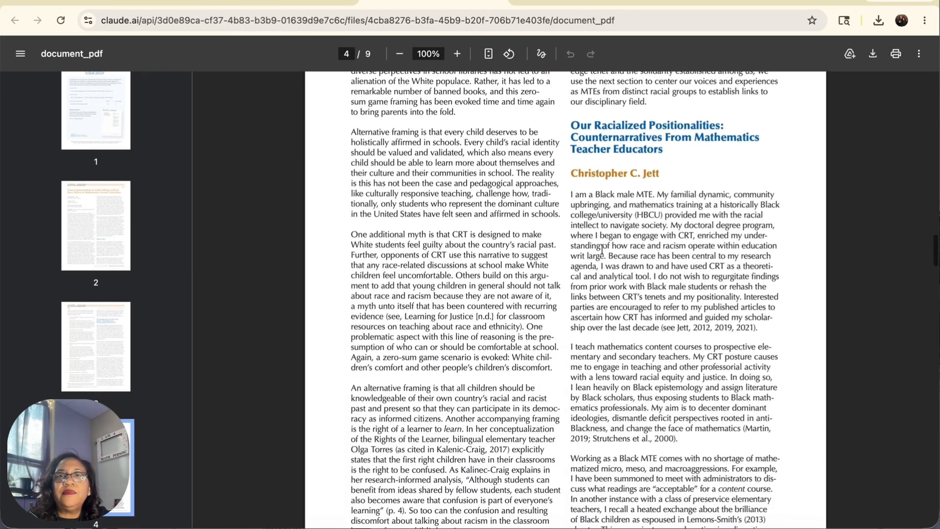
drag(574, 190, 781, 301)
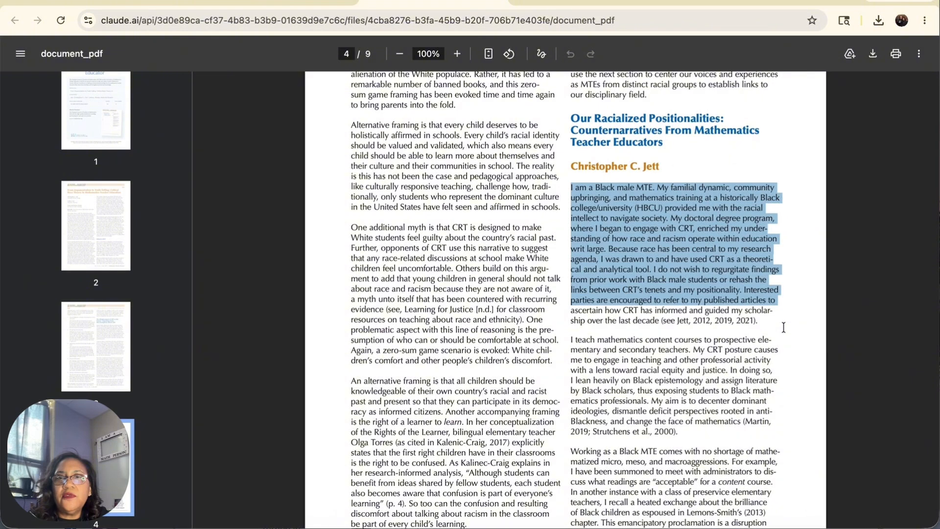
mouse_move(783, 334)
mouse_down()
mouse_move(764, 340)
mouse_move(770, 319)
mouse_move(770, 327)
mouse_up()
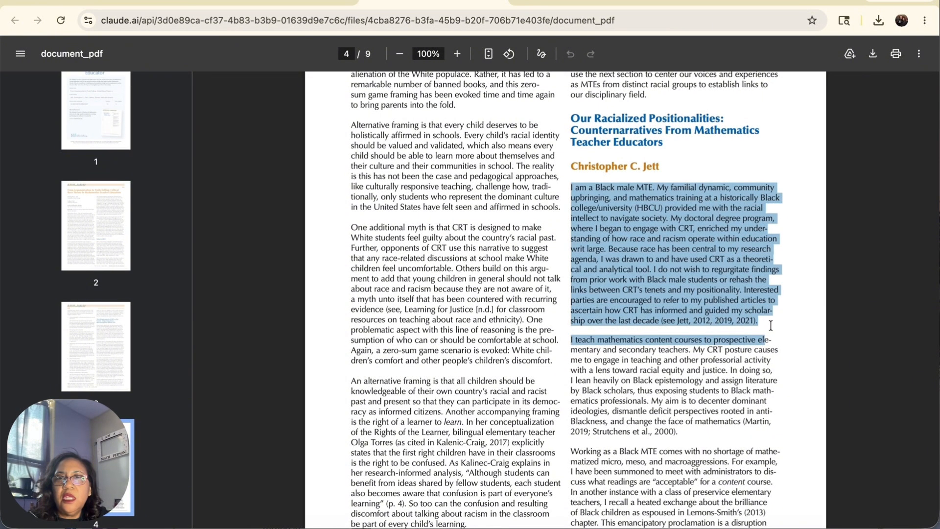
right_click(679, 263)
click(406, 287)
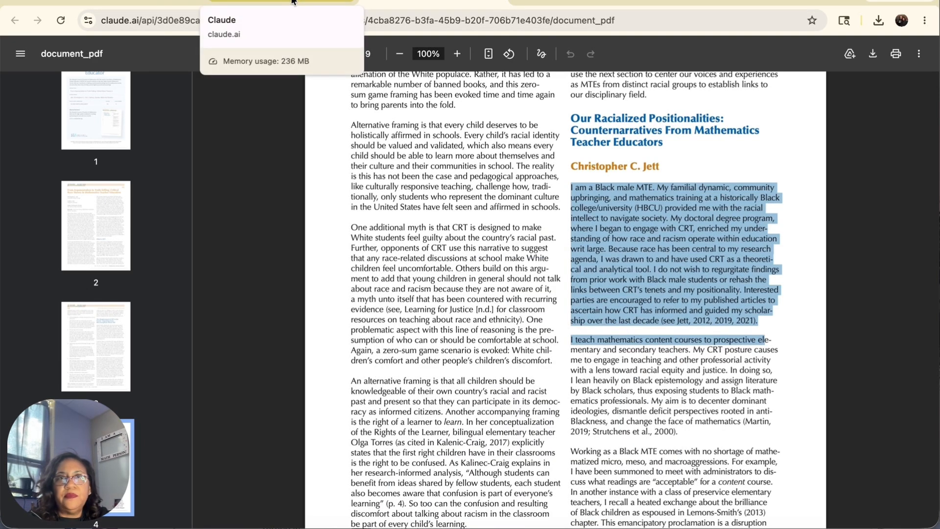
Step: Switch to Claude and paste the copied article passage into the new chat's prompt
click(292, 1)
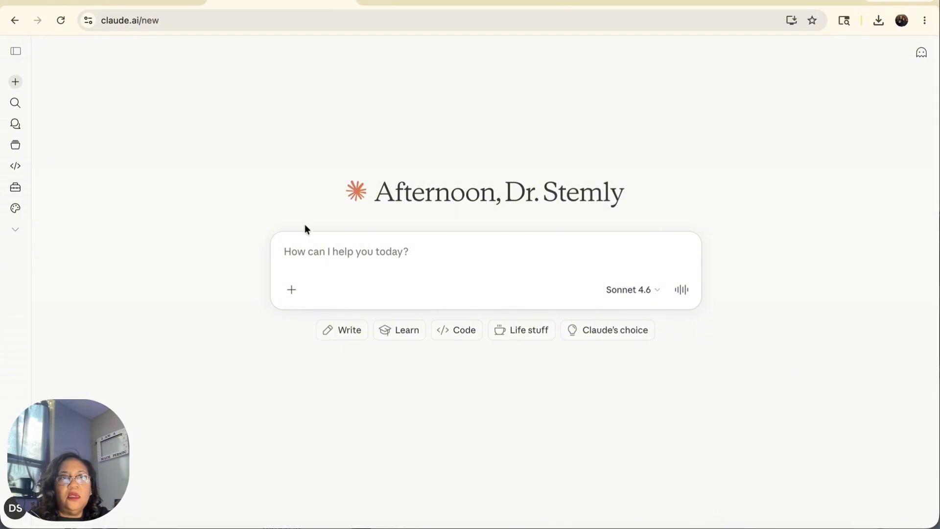
text(I am a Black male MTE. My familial dynamic, community upbringing, and mathematics training at a historically Black college/university (HBCU) provided me with the racial intellect to navigate society. My doctoral degree program, where I began to engage with CRT, enriched my understanding of how race and racism operate within education writ large. Because race has been central to my research agenda, I was drawn to and have used CRT as a theoretical and analytical tool. I do not wish to regurgitate findings from prior work with Black male students or rehash the links between CRT’s tenets and my positionality. Interested parties are encouraged to refer to my published articles to ascertain how CRT has informed and guided my scholarship over the last decade (see Jett, 2012, 2019, 2021). I teach mathematics content courses to prospective el)
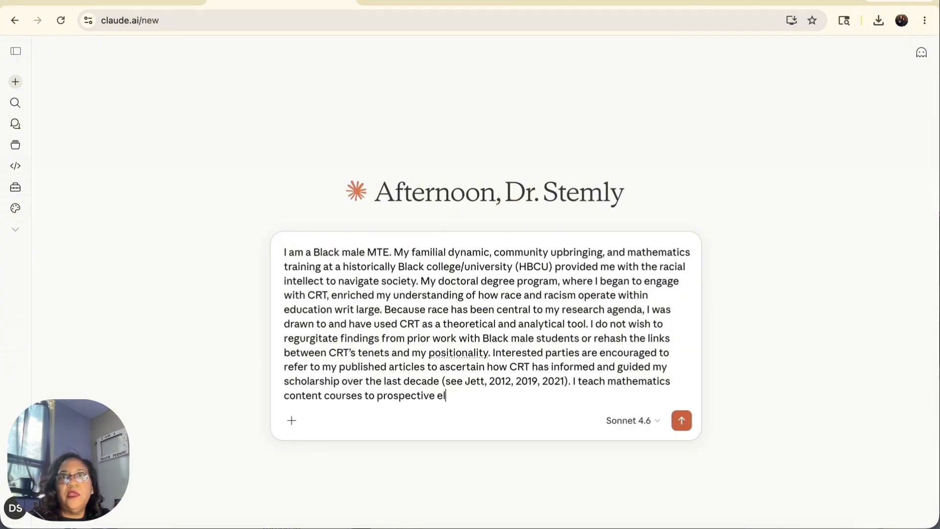
click(293, 1)
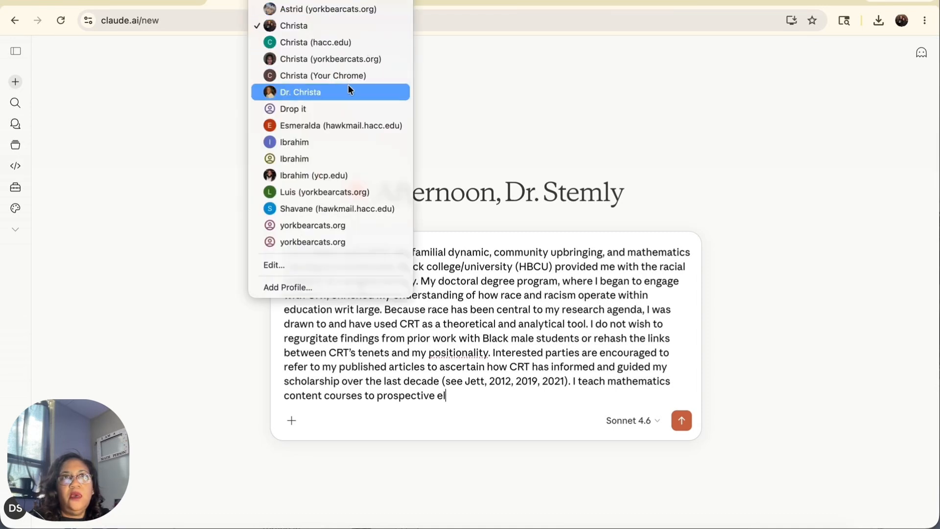
click(222, 72)
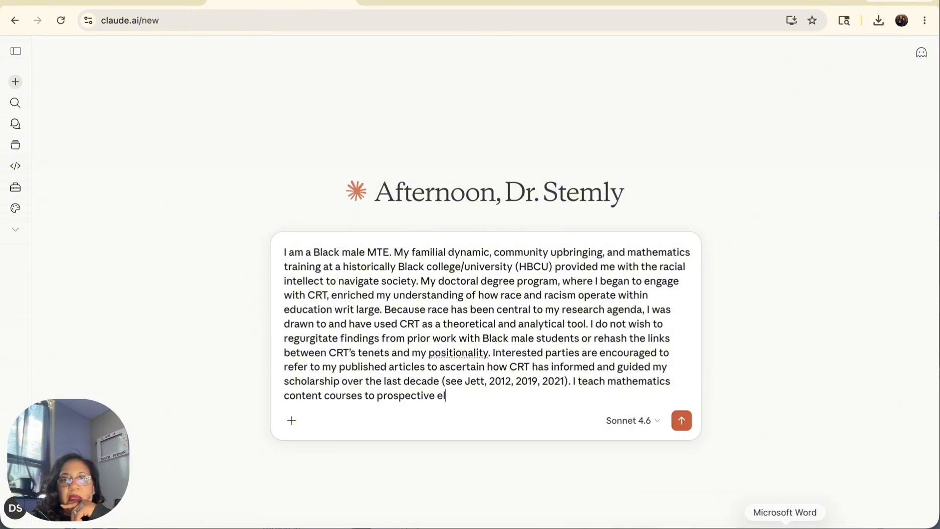
Step: Switch to the Word document of essay prompts and copy the heading and full text of Essay Prompt 1: Understanding CRT and Its Core Tenets
click(755, 526)
scroll(323, 146, down, 5)
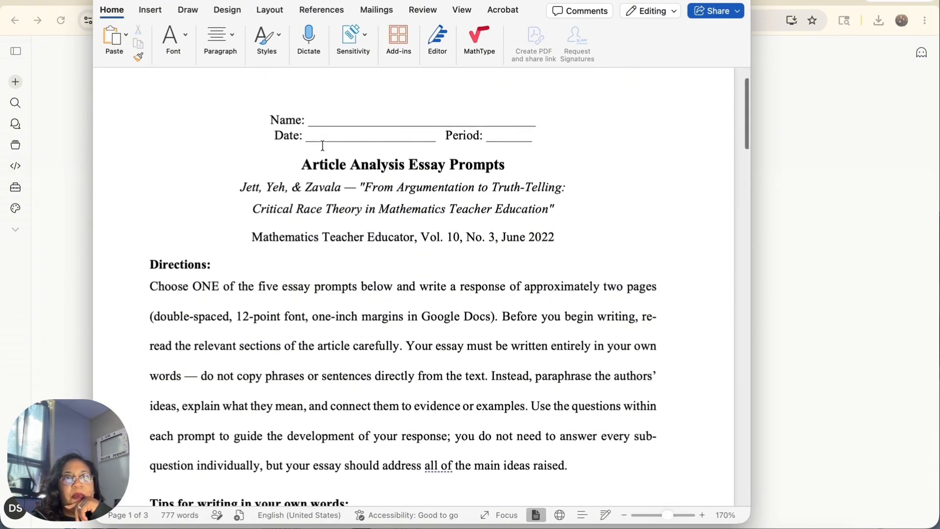
scroll(323, 146, down, 10)
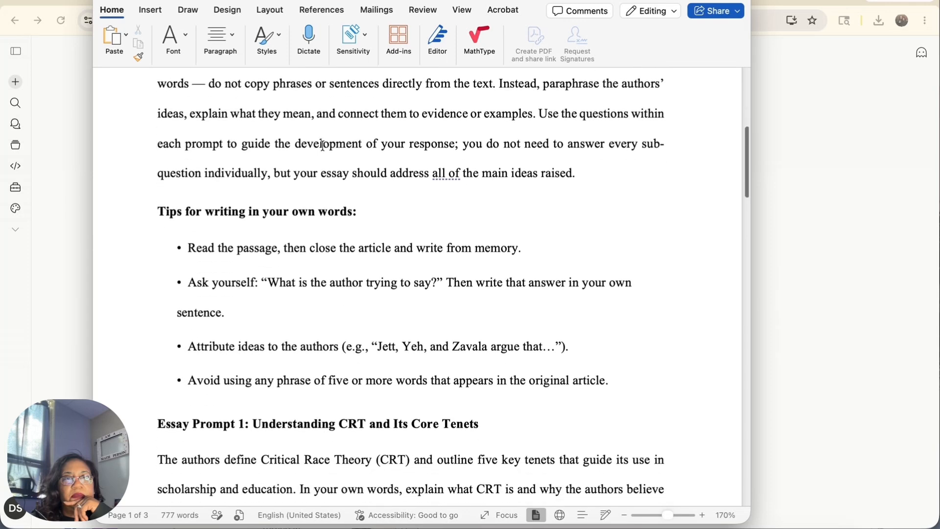
scroll(322, 145, down, 2)
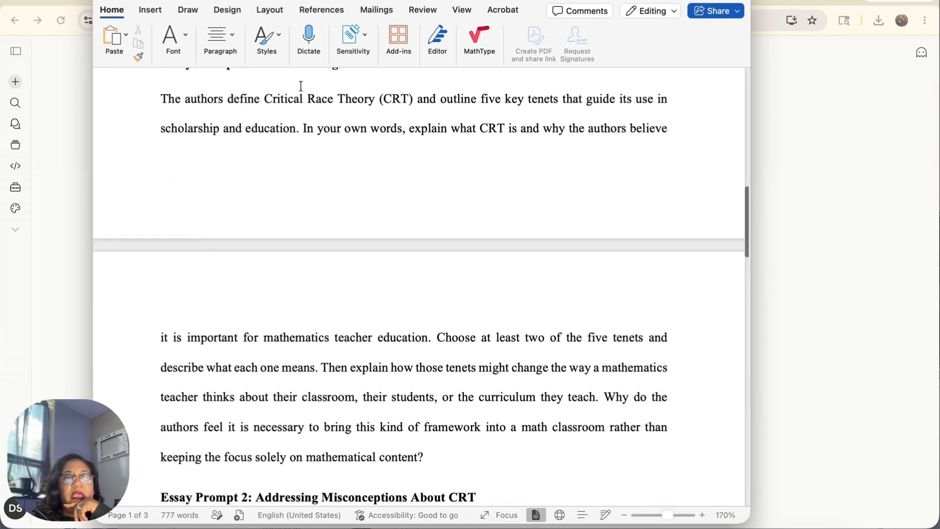
scroll(167, 203, up, 2)
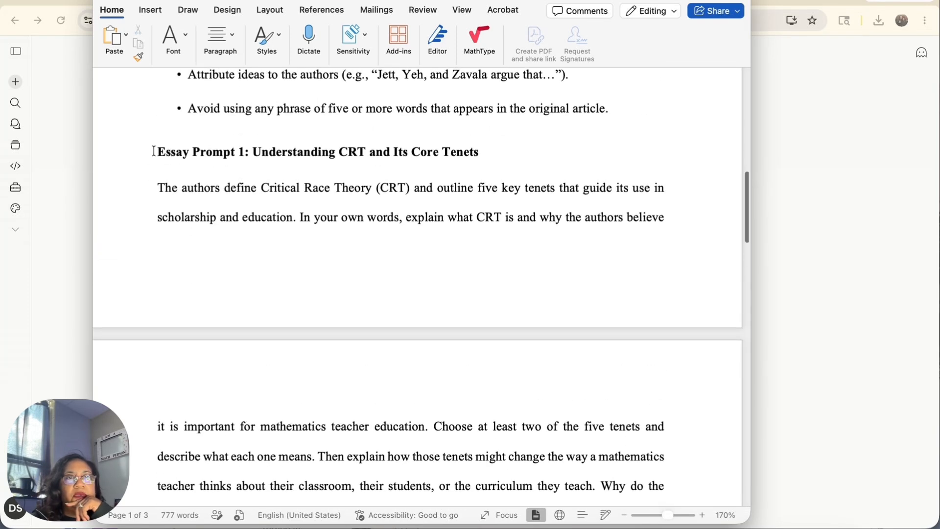
drag(158, 152, 453, 481)
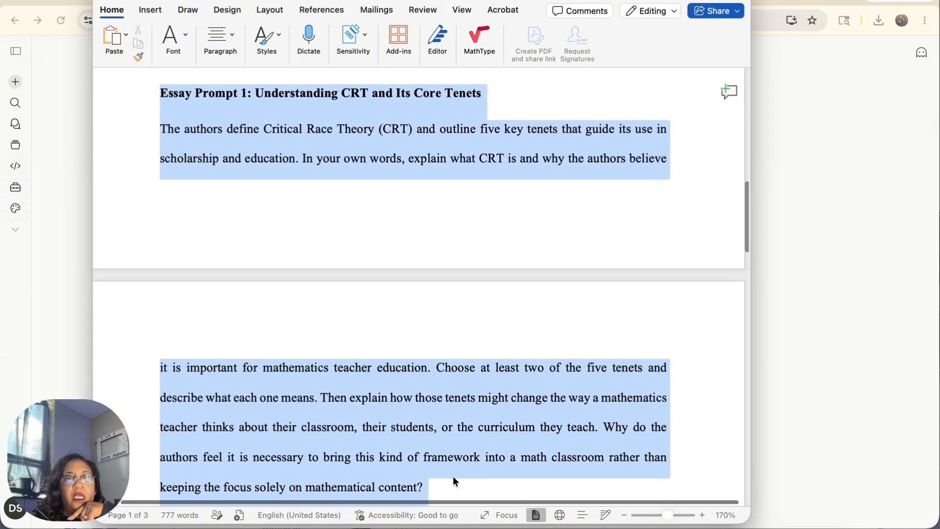
right_click(363, 156)
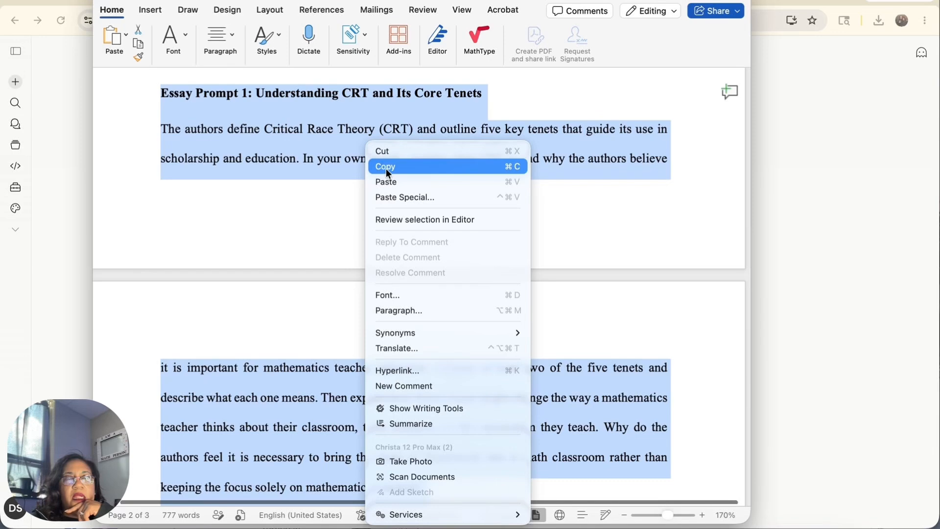
click(385, 169)
Step: Return to Claude and delete the incomplete last sentence starting "I teach mathematics content courses" from the pasted passage
click(820, 202)
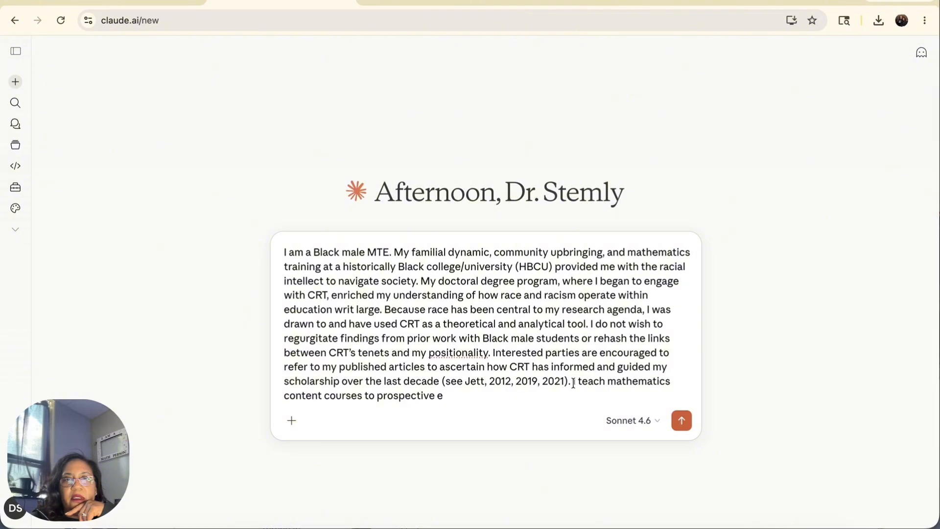
drag(572, 380, 577, 395)
key(BackSpace)
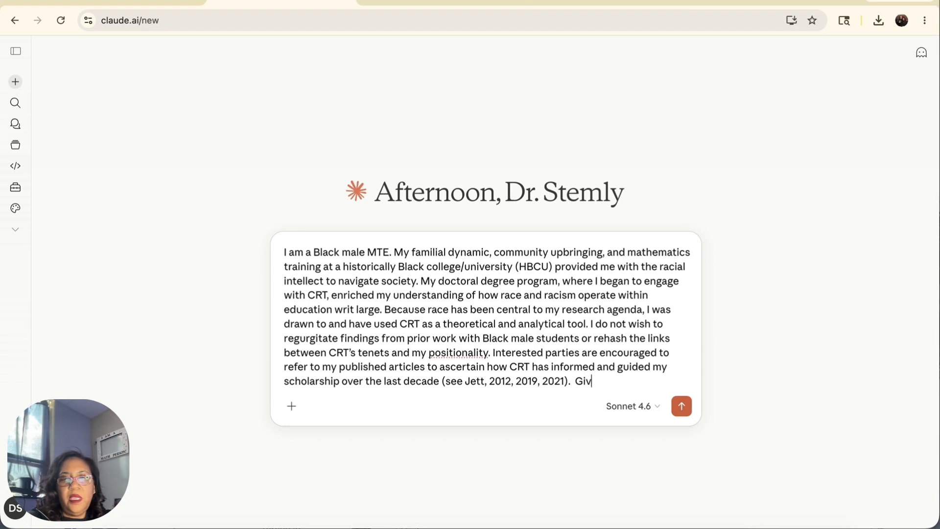
Step: Add "Give a sentence starte for this introduction to my essay using this prompt -", paste the copied Essay Prompt 1, and send the message
text(Give a sentenc)
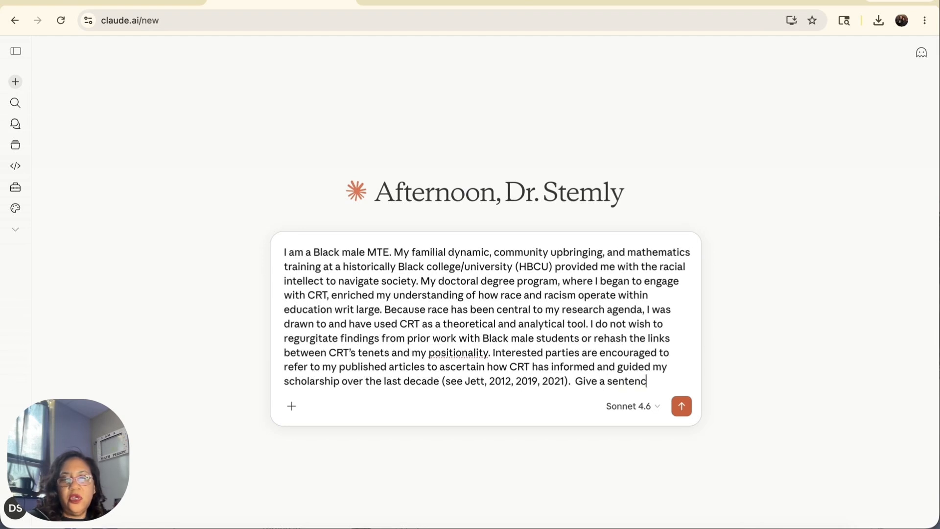
text(e starte for this)
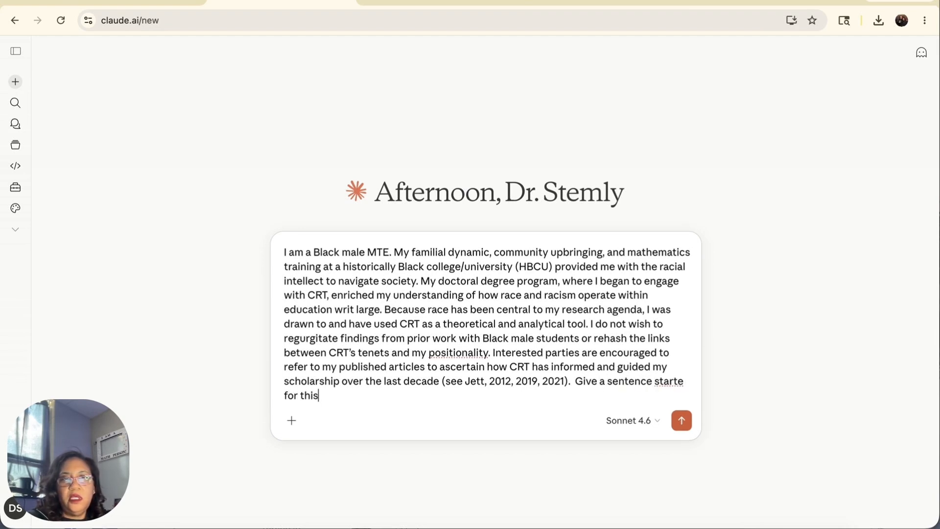
text( in)
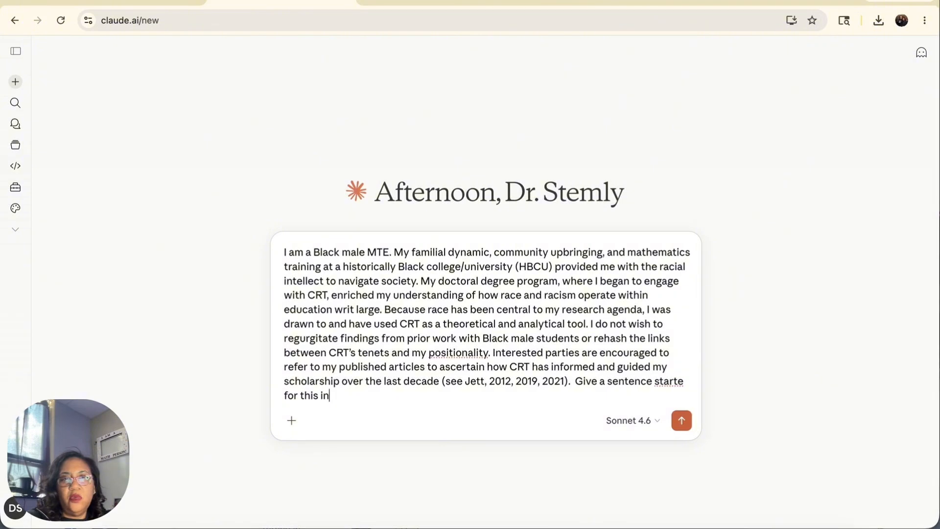
text(trodu)
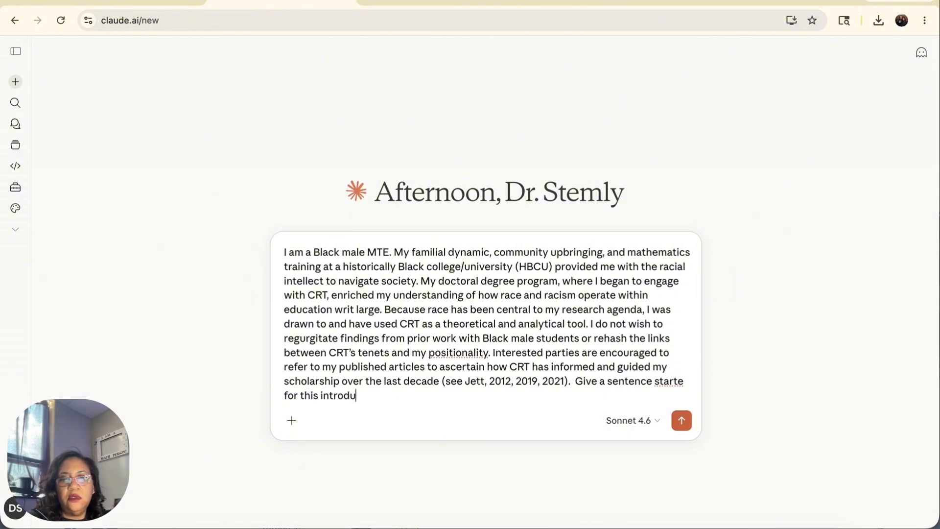
text(ction to )
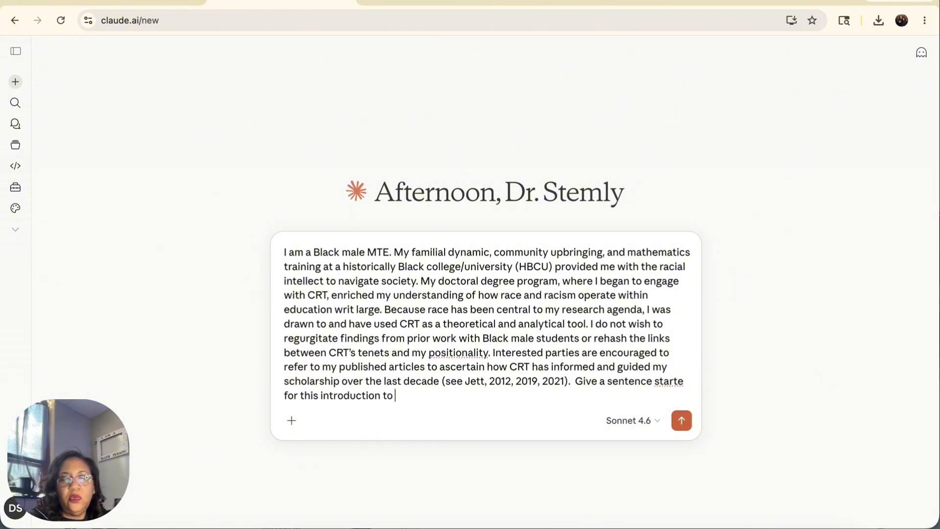
text(my)
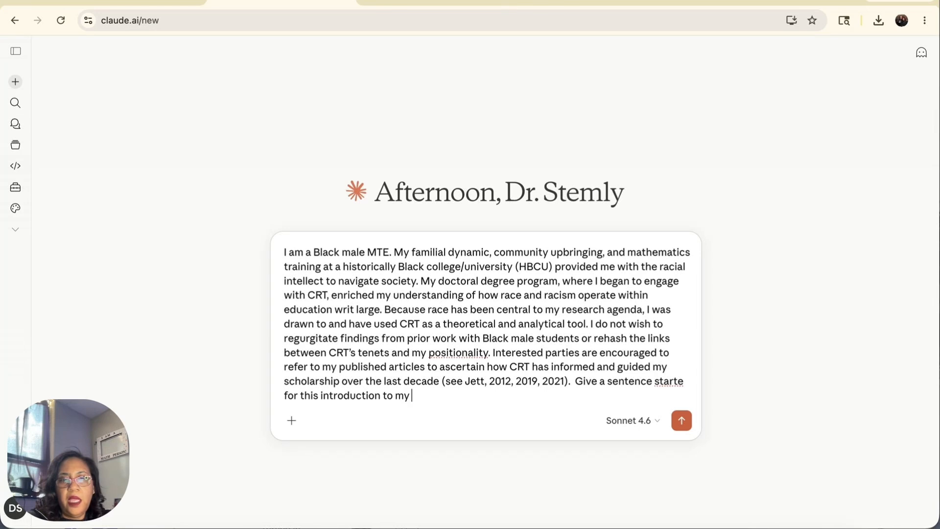
text( essay usin)
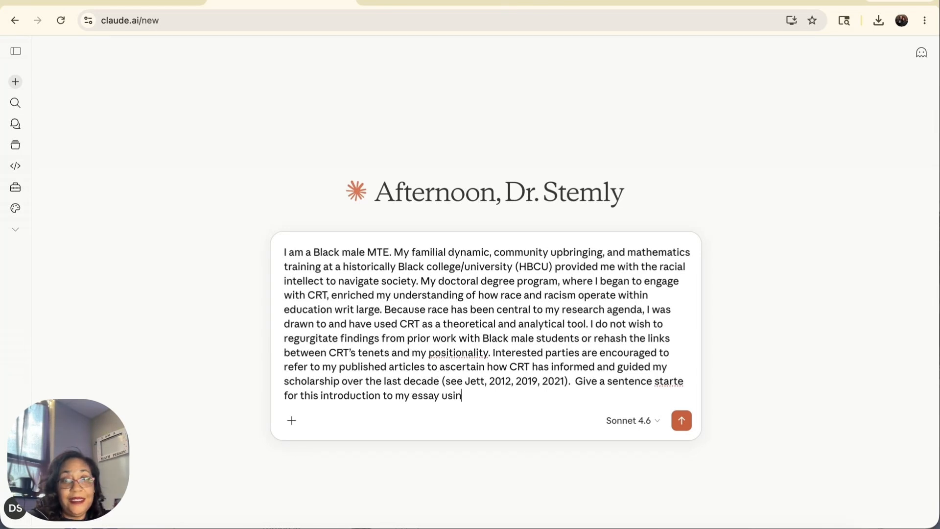
text(g this prompt -)
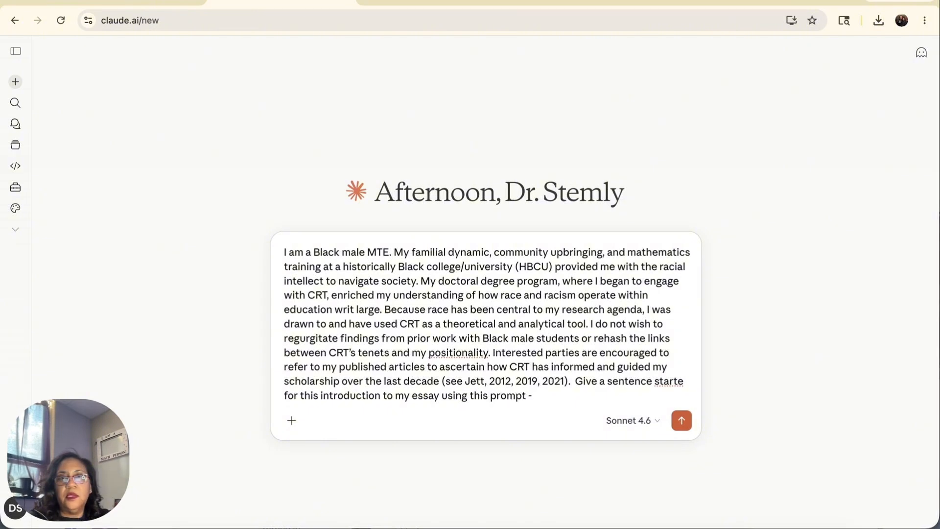
key(ctrl+v)
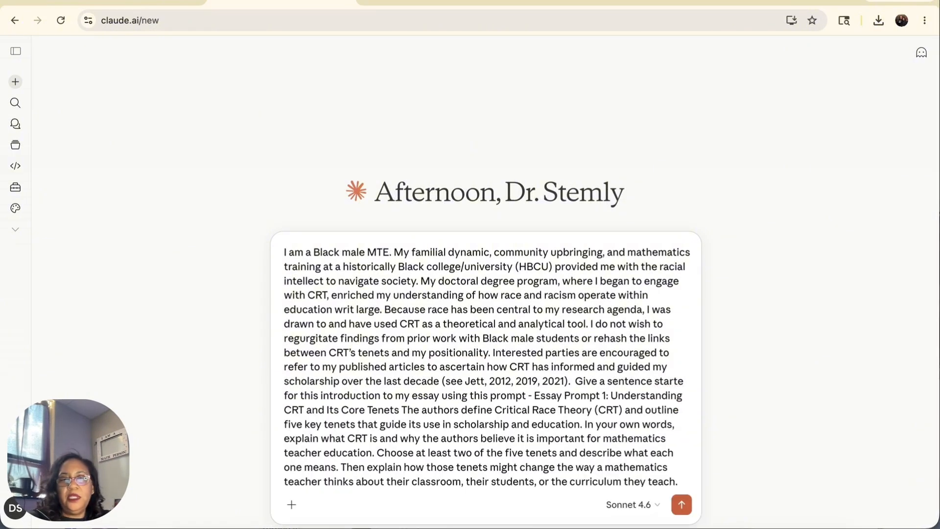
key(Return)
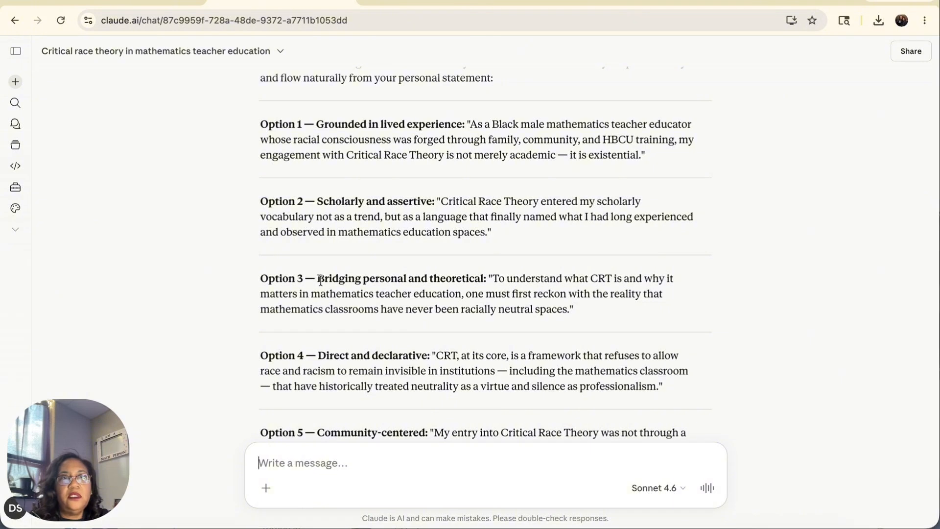
Step: Copy the Option 4 sentence starter from Claude's reply, including its "Direct and declarative:" label
scroll(320, 280, down, 2)
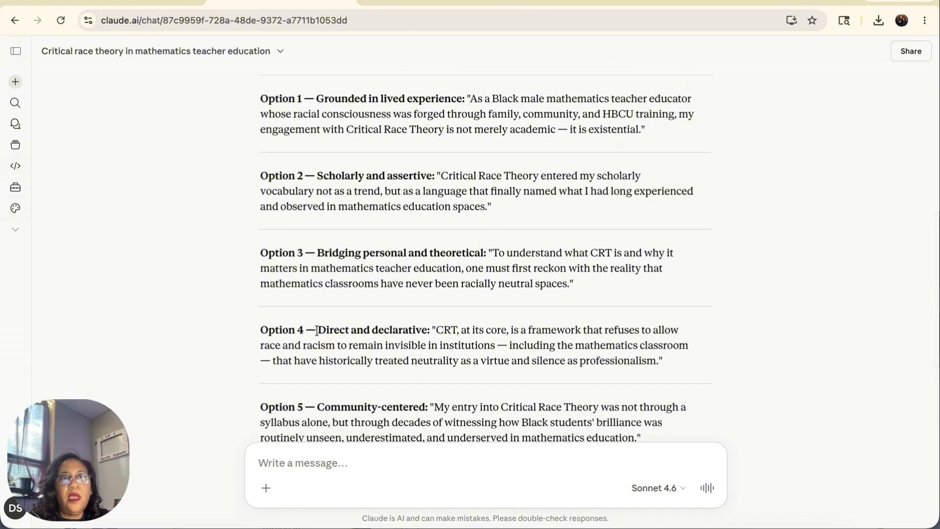
drag(317, 327, 669, 358)
right_click(517, 342)
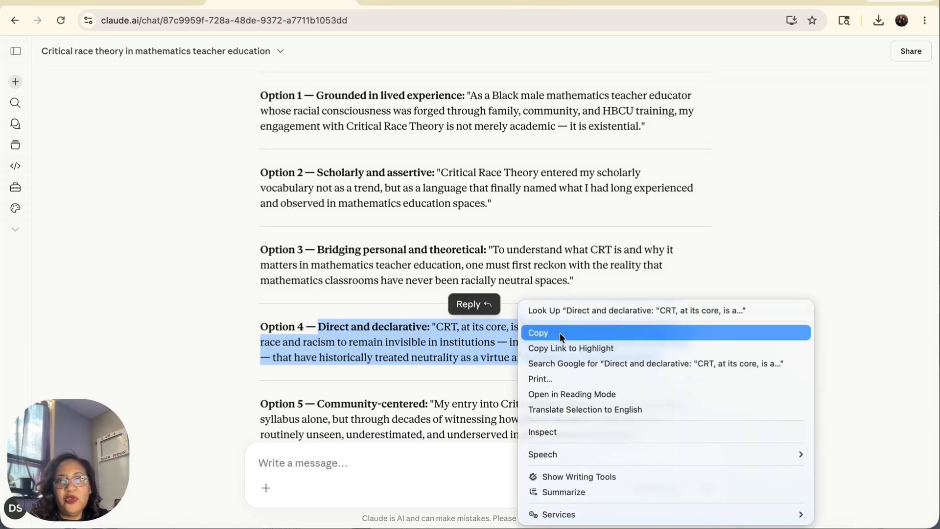
click(560, 332)
Step: Switch to the Report document in Google Docs and replace the first paragraph's first three placeholder lines with the copied starter, without formatting
click(571, 3)
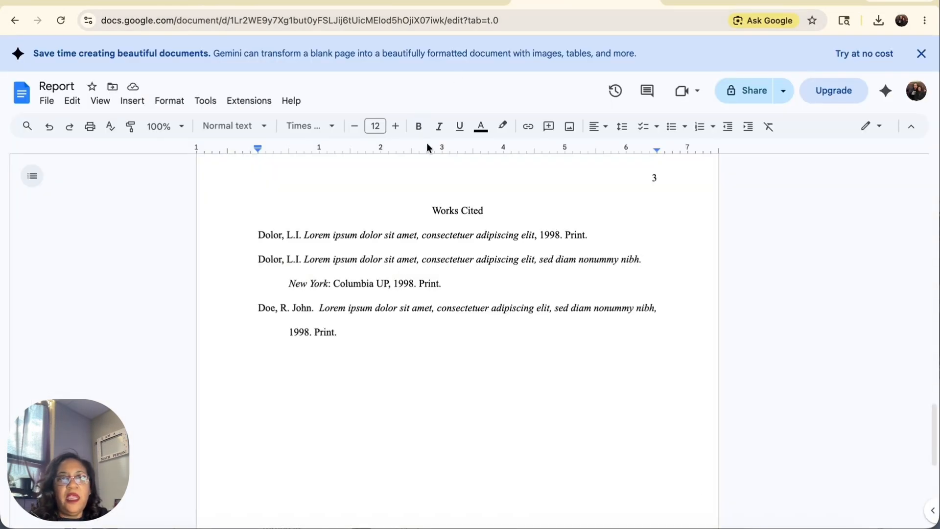
scroll(500, 178, up, 20)
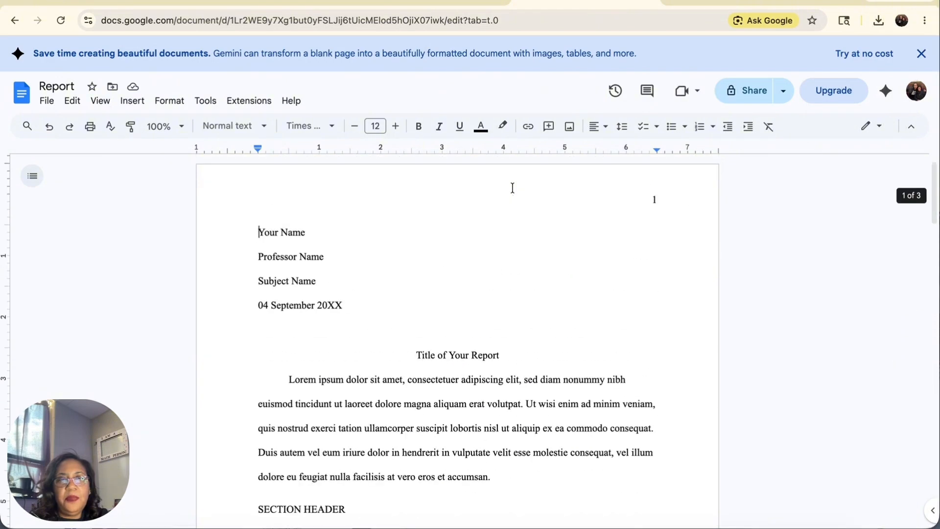
scroll(372, 274, down, 3)
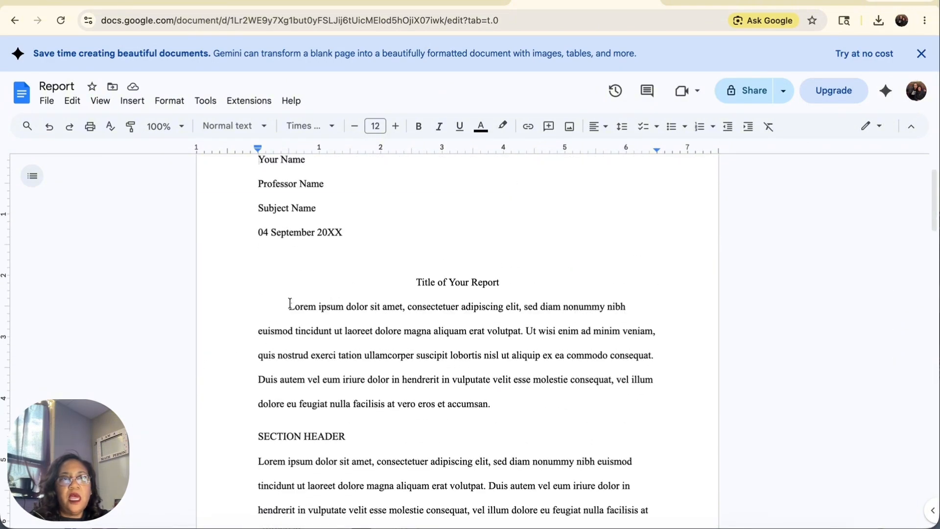
drag(289, 304, 654, 351)
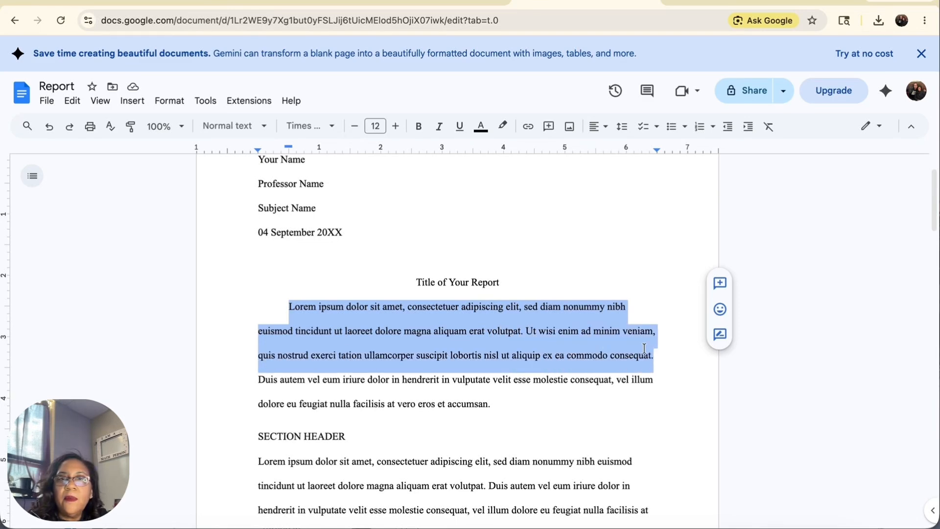
click(72, 102)
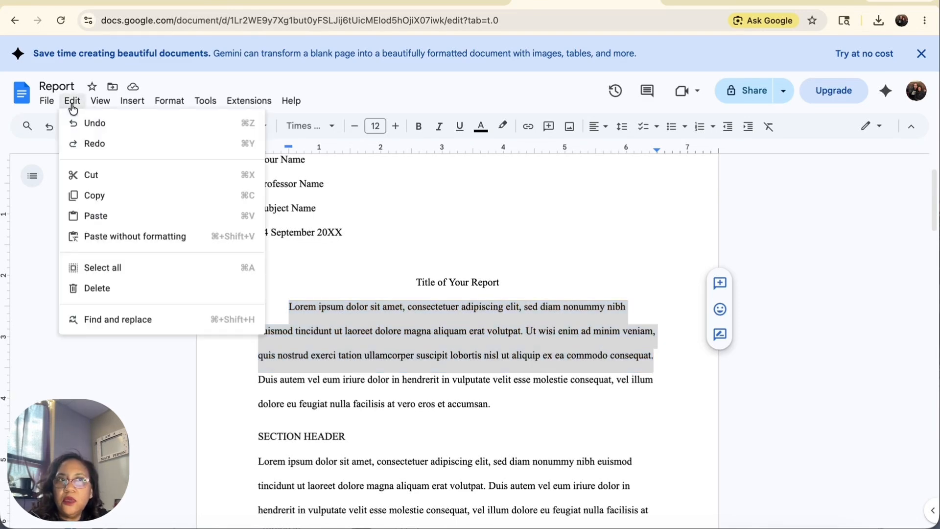
click(125, 236)
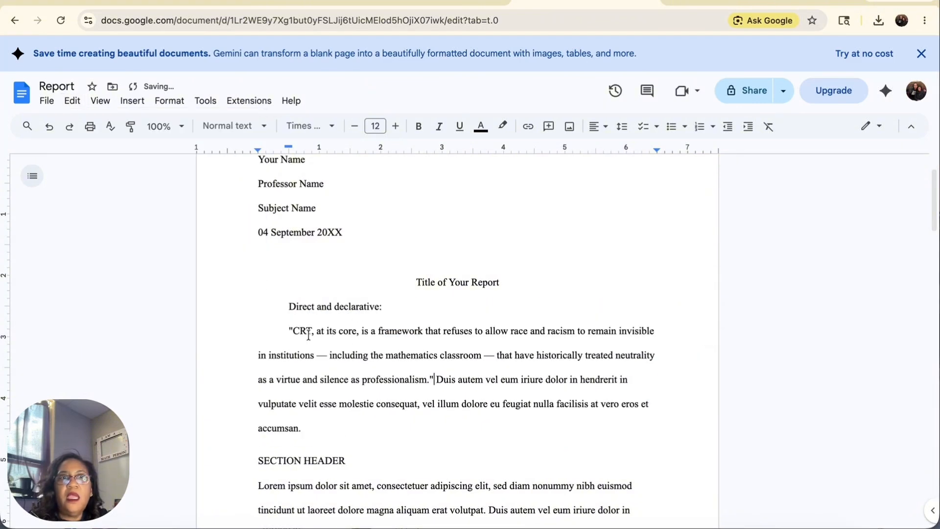
Step: Remove the "Direct and declarative:" label and the quotation marks around the CRT sentence, and move the remaining "Duis autem" text to its own paragraph
triple_click(313, 306)
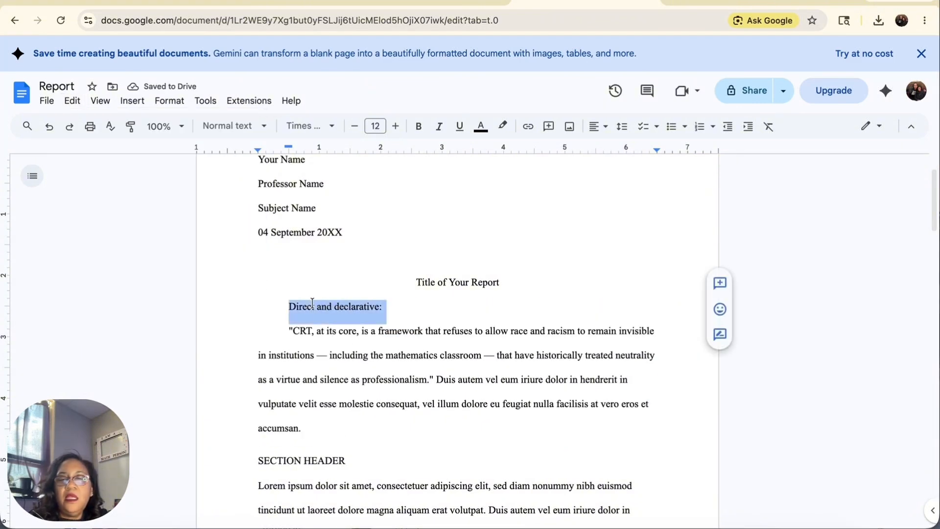
key(BackSpace)
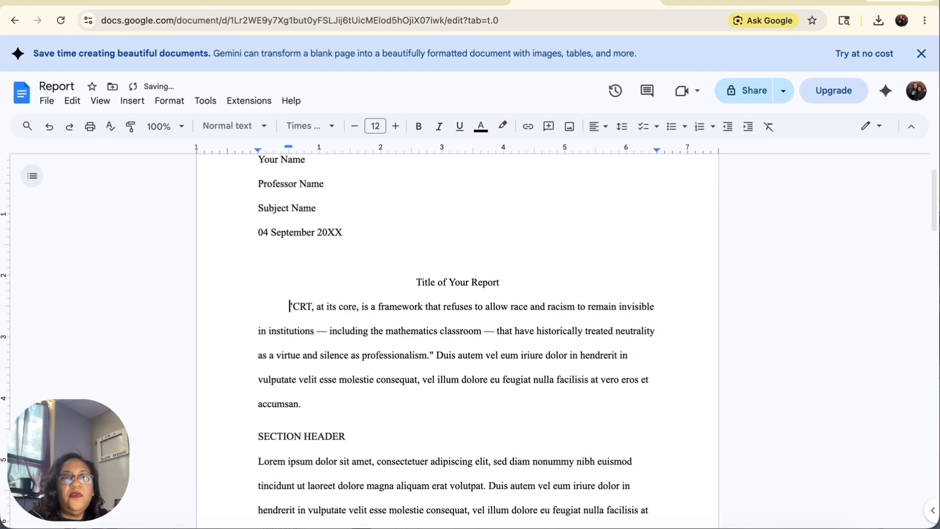
click(293, 307)
key(BackSpace)
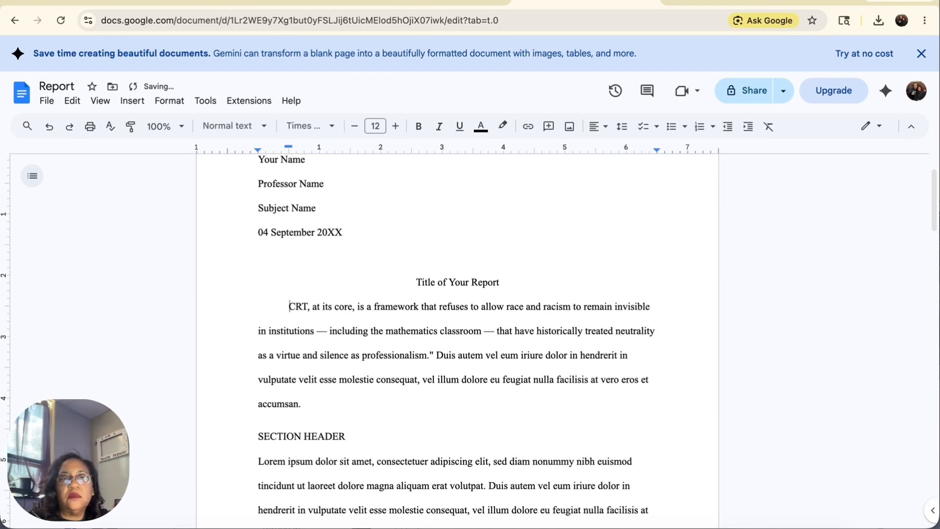
click(434, 354)
key(BackSpace)
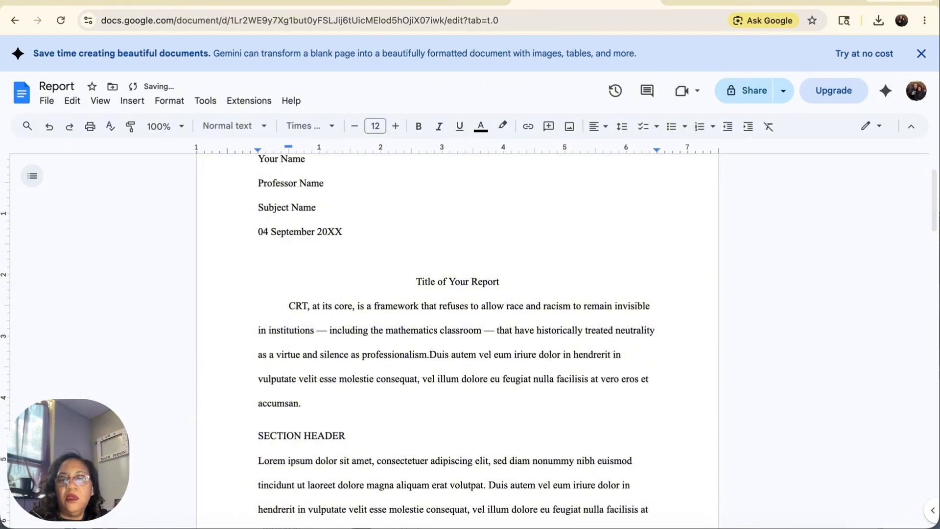
key(Return)
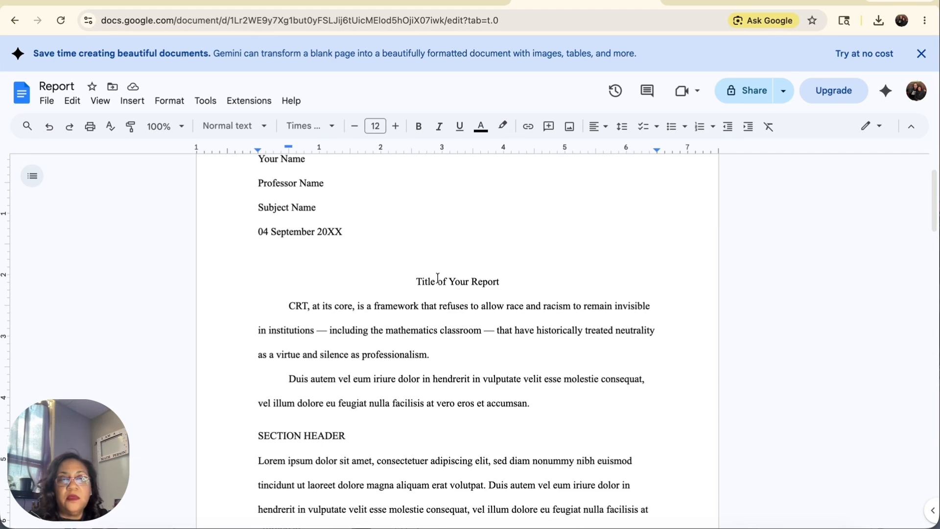
Step: Set the document zoom to 125% and highlight the beginning of the CRT sentence under the report title
click(177, 126)
click(164, 269)
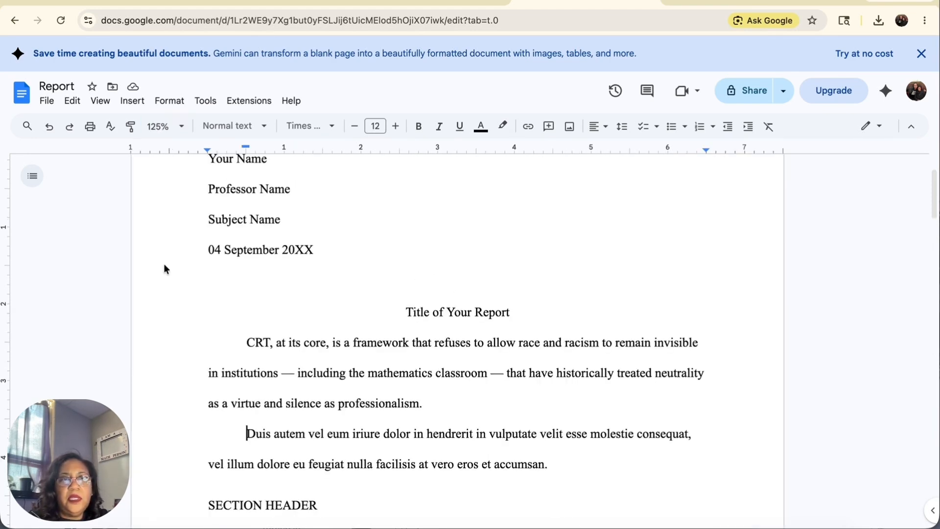
scroll(287, 279, down, 3)
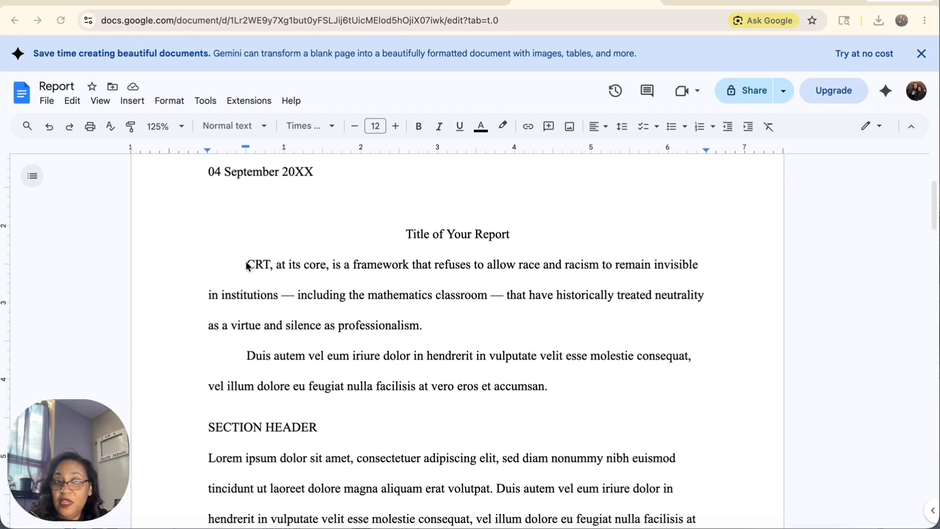
drag(242, 265, 438, 312)
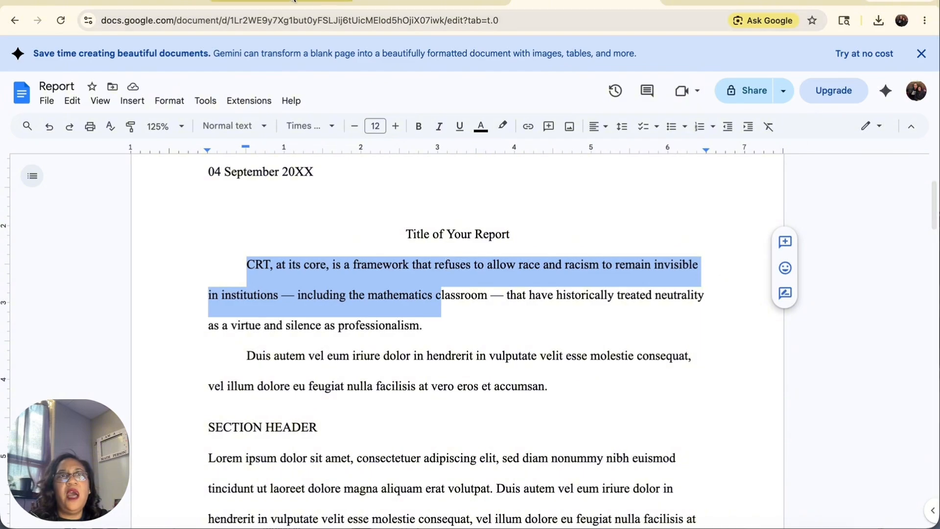
Step: Return to the Claude chat and begin a reply with "I like this one -" followed by the copied Option 4 sentence starter
click(290, 4)
scroll(444, 380, down, 4)
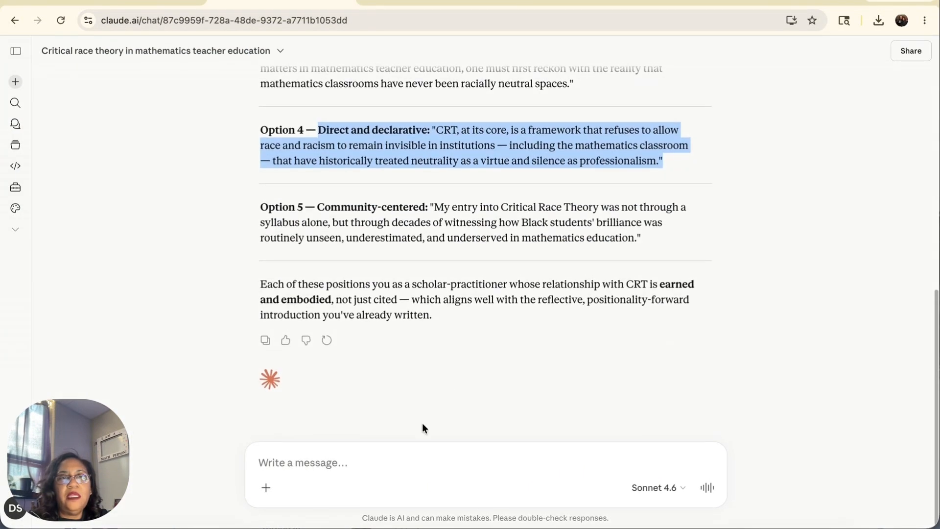
click(342, 471)
text(I)
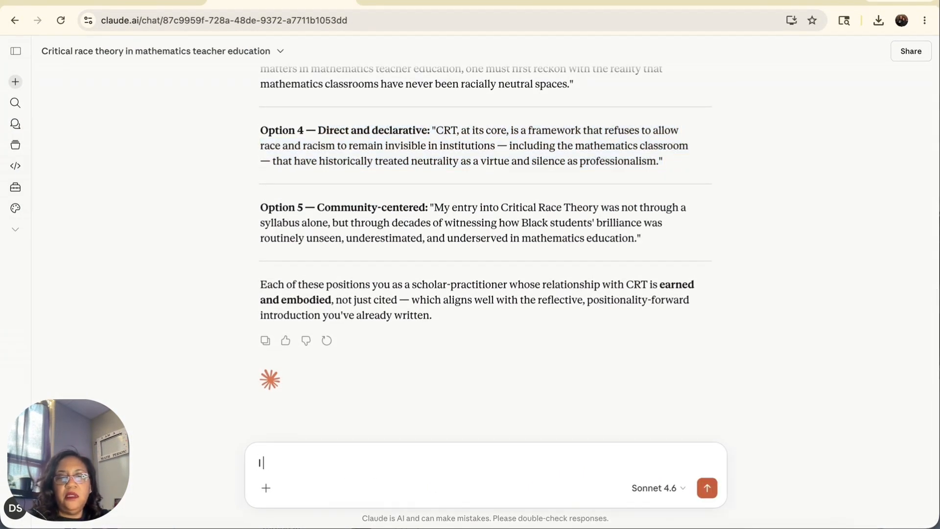
text( th like this one -)
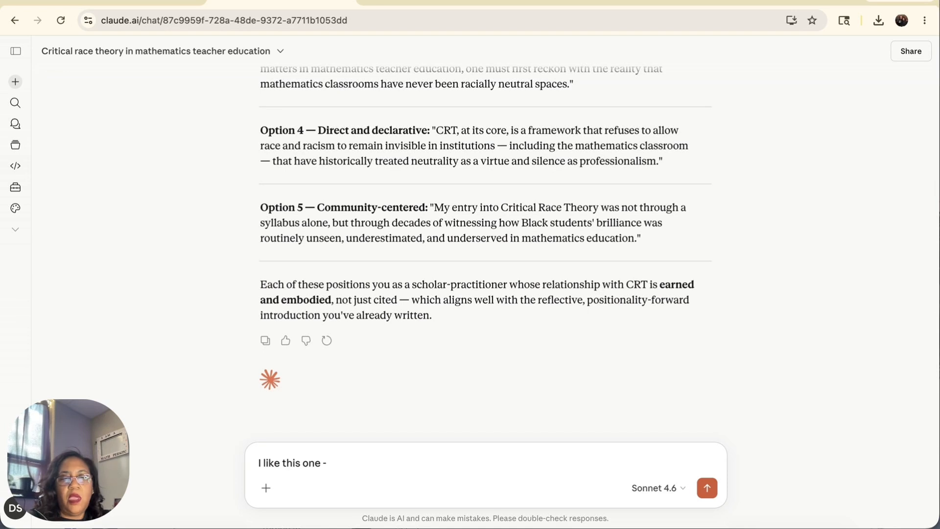
text(Direct and declarative: "CRT, at its core, is a framework that refuses to allow race and racism to remain invisible in institutions — including the mathematics classroom — that have historically treated neutrality as a virtue and silence as professionalism.")
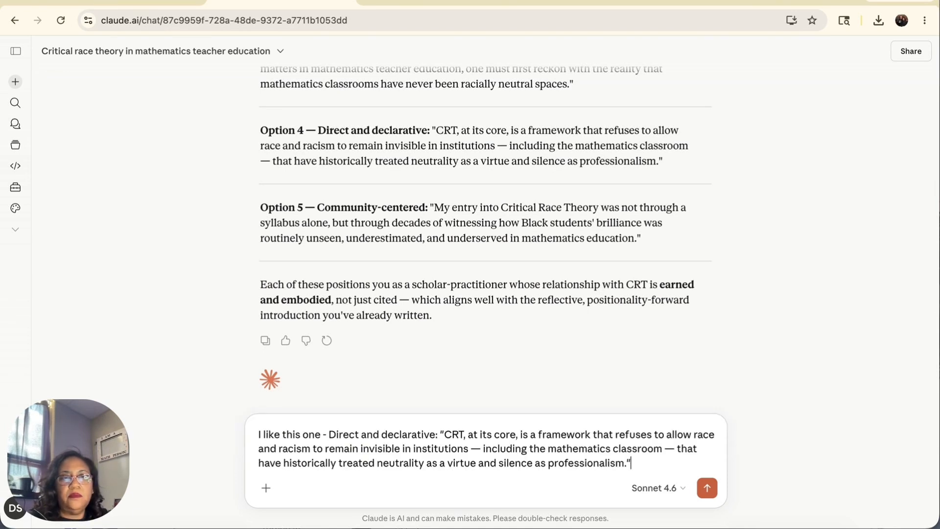
Step: Add "give me an intro for my 1st paragraph with 1 thesis statement to shape my essay, but use 7th grade language" and send the message
text(give me)
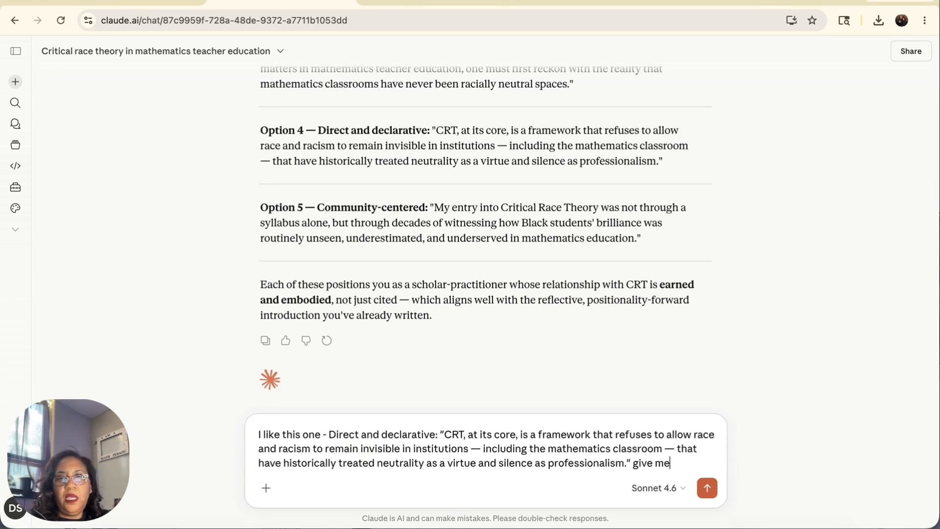
text( an intro)
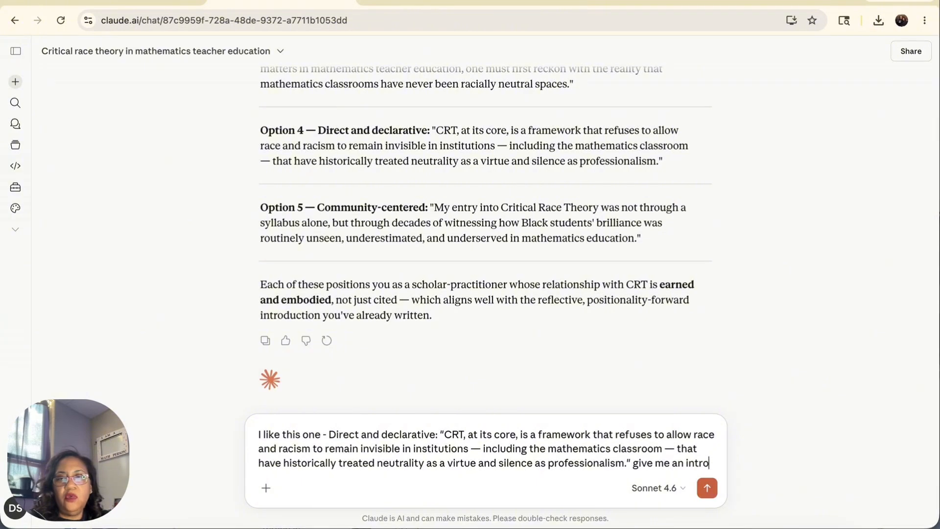
text( for my)
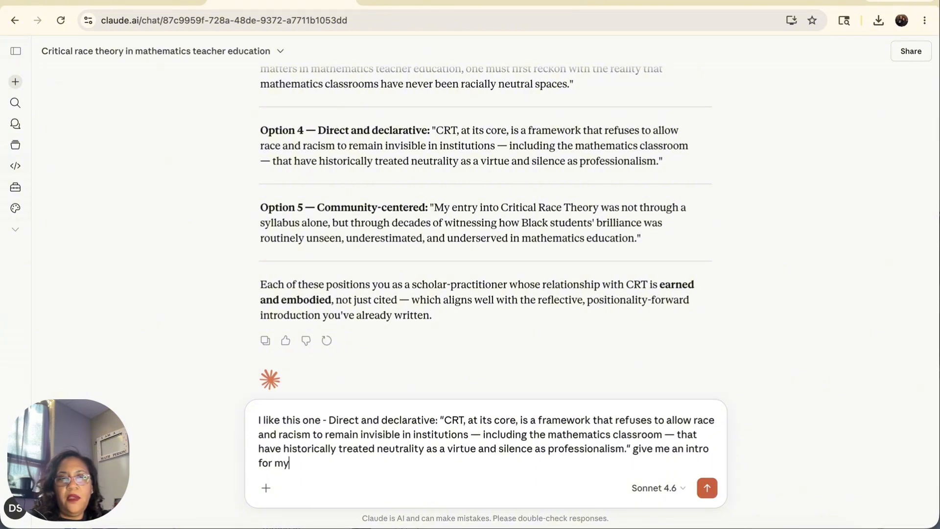
text( 1st pa)
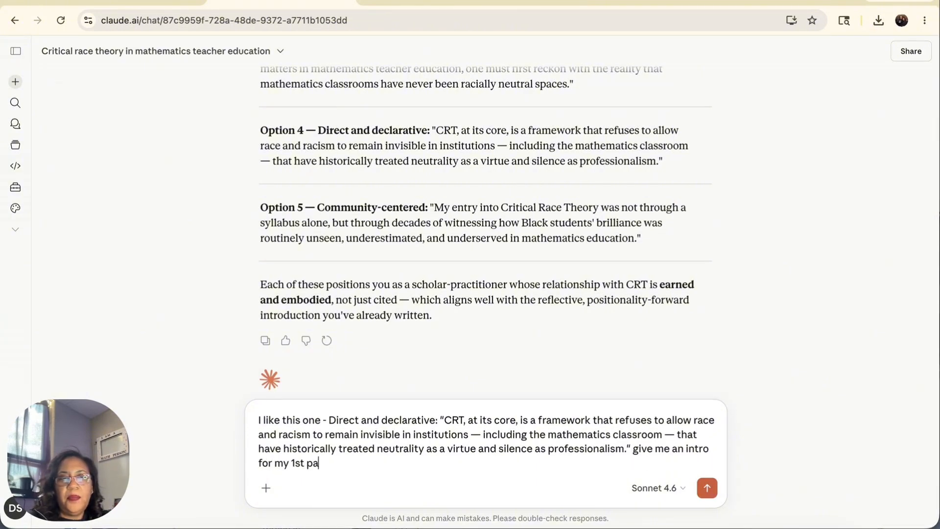
text(ragraph wit)
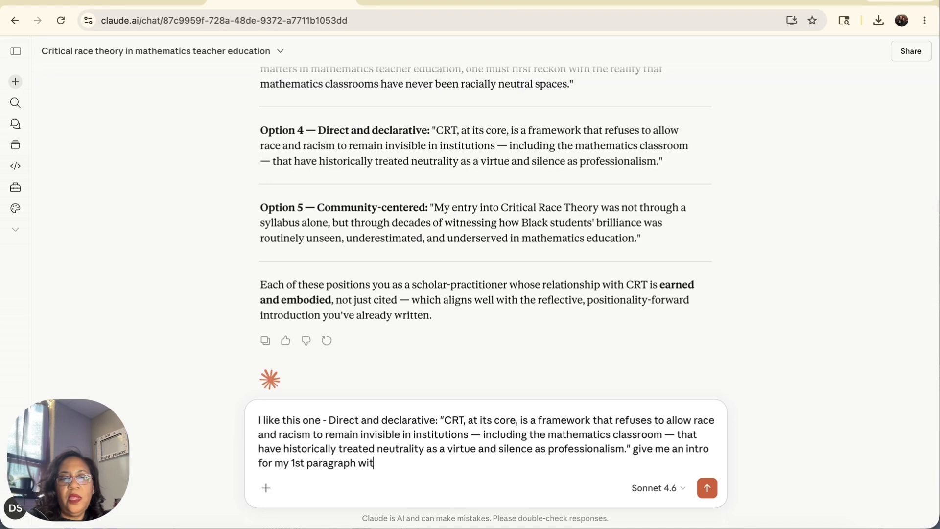
text(h 1)
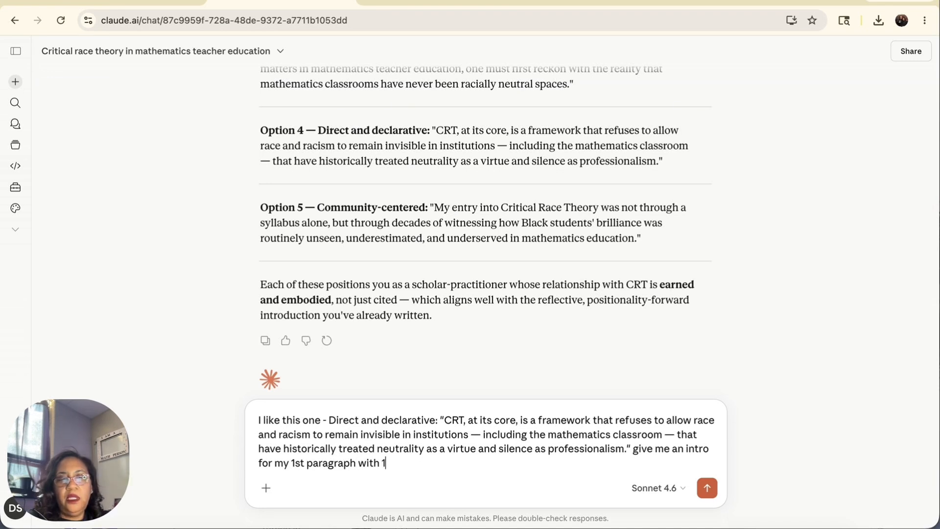
text( theisi)
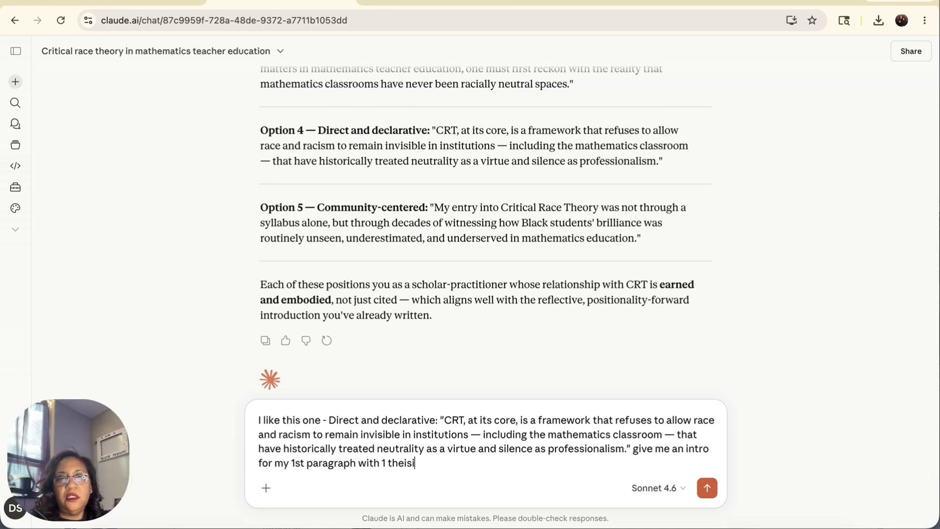
key(BackSpace)
key(BackSpace)
key(BackSpace)
text(sis )
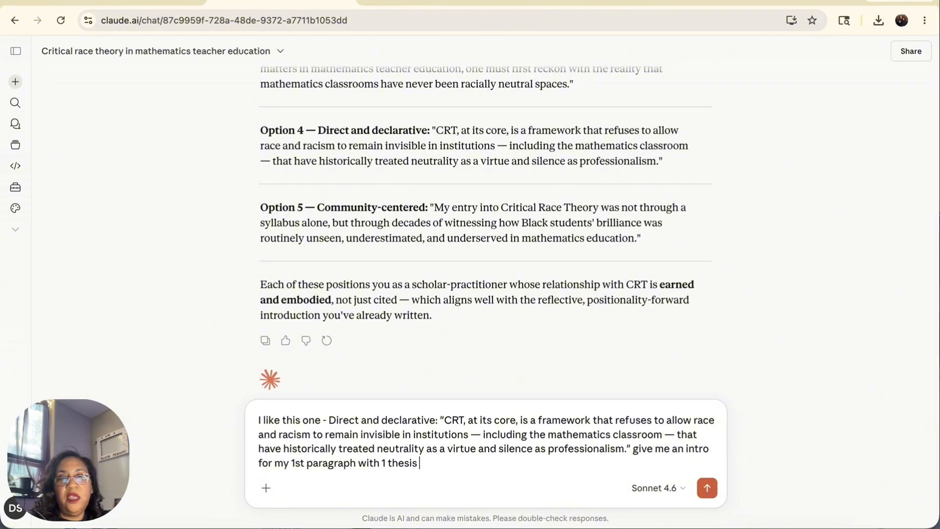
text(statem)
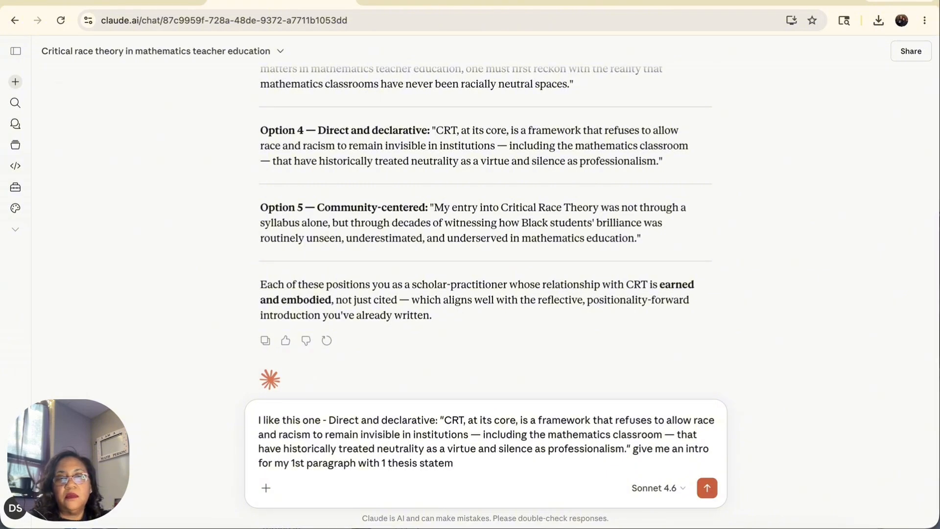
text(ent to shap)
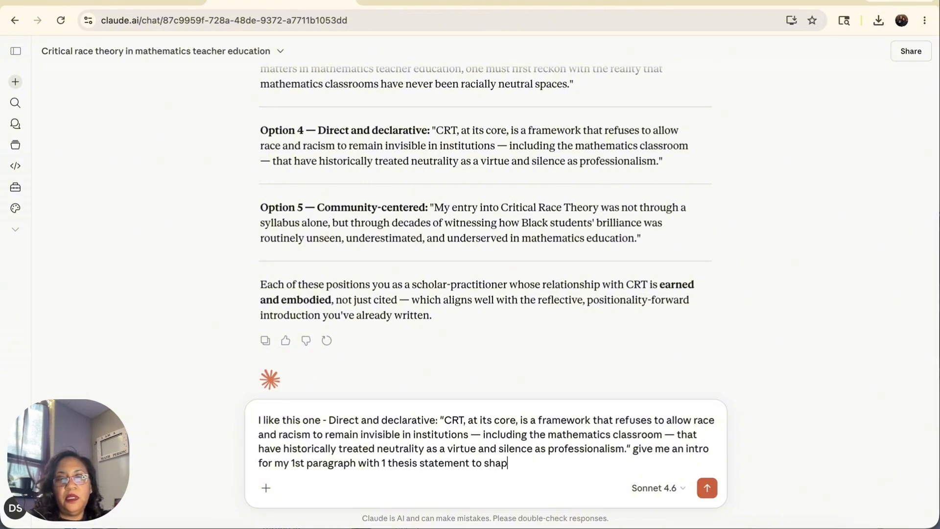
text(e my)
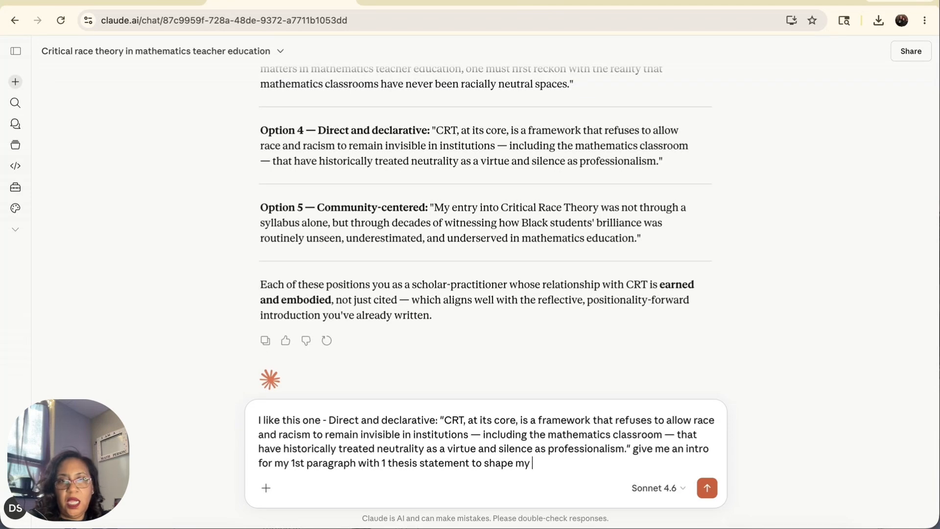
text( essay,)
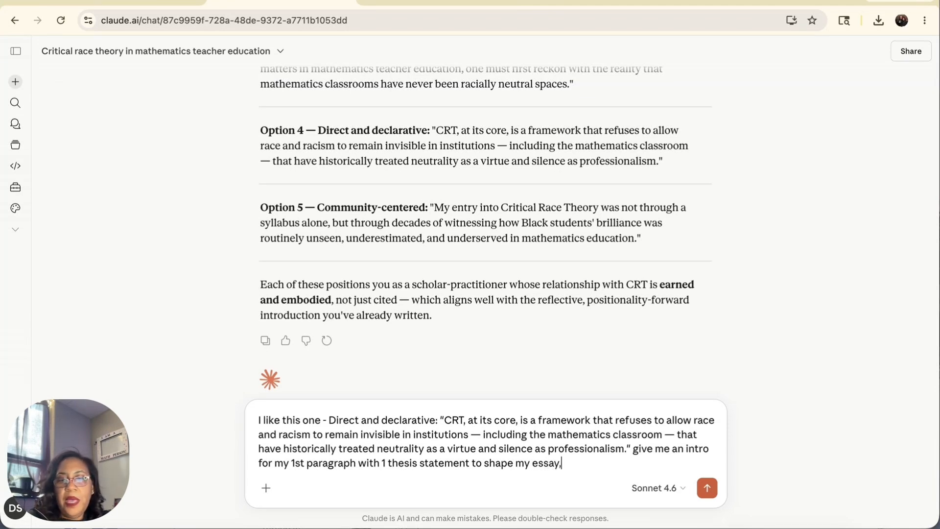
text( but use )
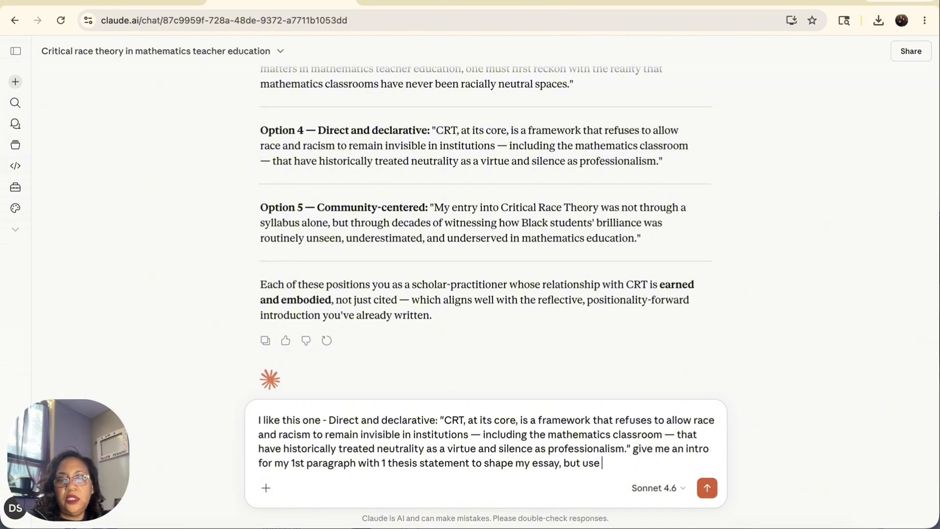
text(7th grade language)
key(Return)
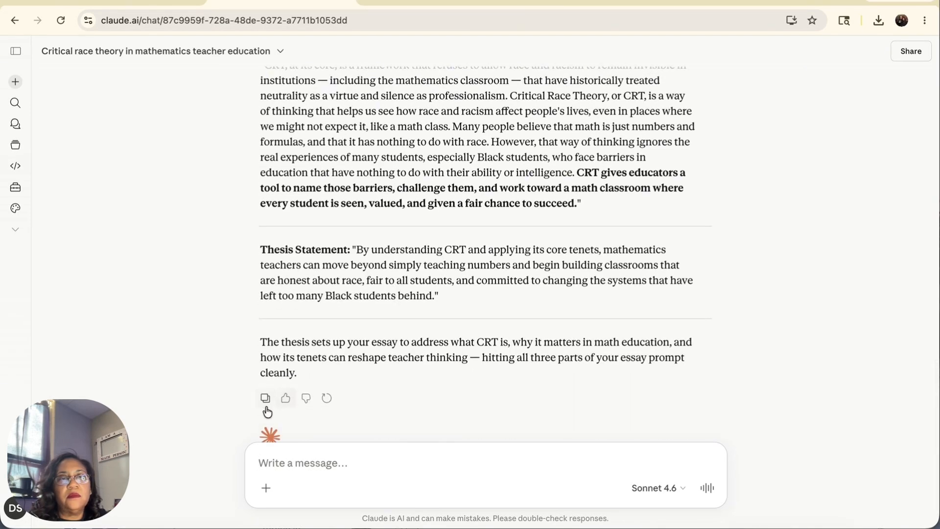
Step: Switch to the Report document in Google Docs and replace the whole CRT sentence with Claude's copied reply, without formatting
click(587, 2)
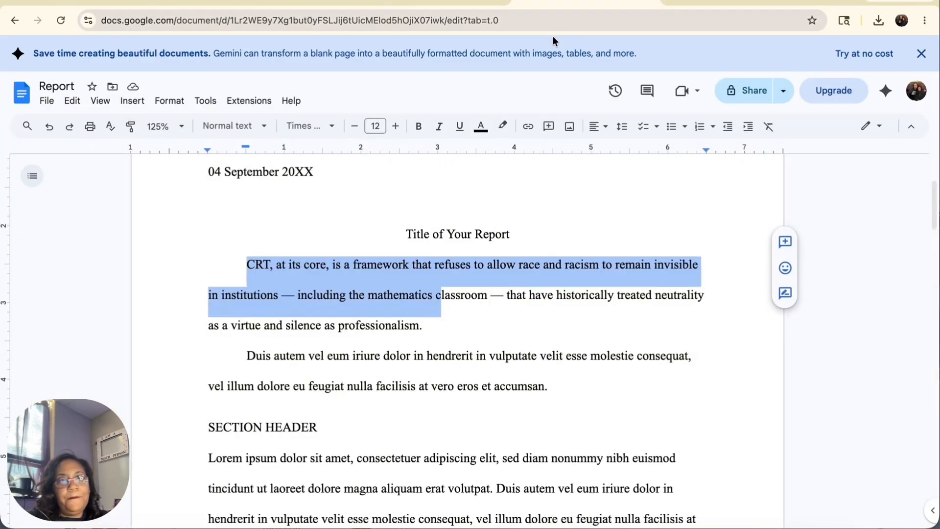
click(298, 296)
drag(246, 264, 429, 328)
right_click(391, 314)
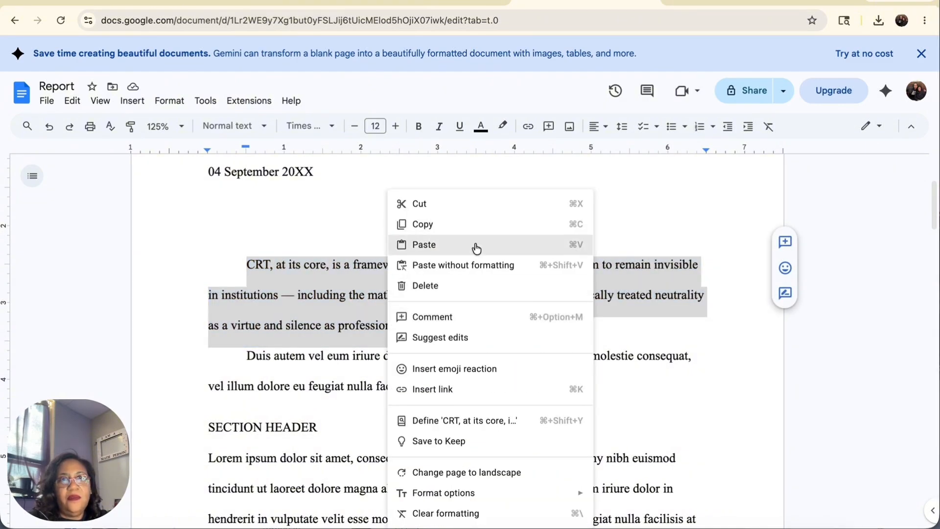
click(484, 267)
Step: Remove Claude's lead-in text, the dashes and the opening quotation mark before the CRT paragraph, and indent its first line
scroll(388, 282, up, 10)
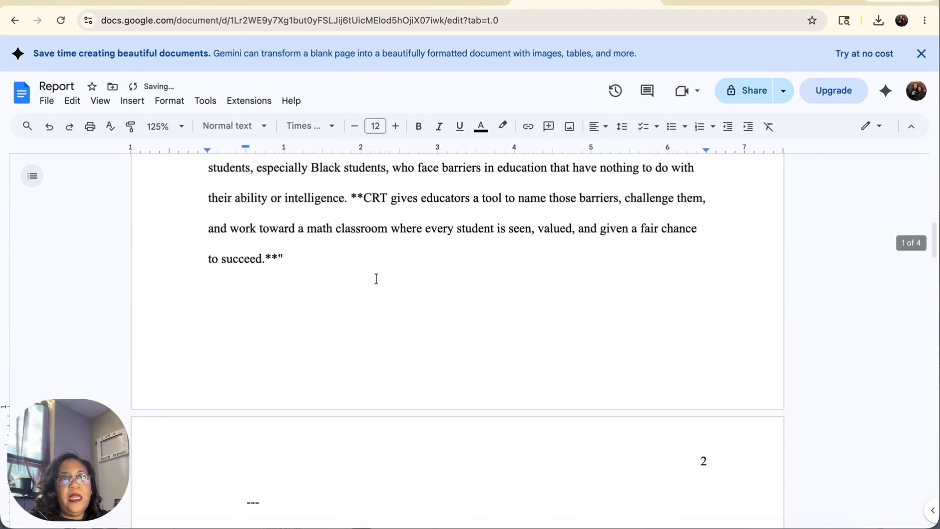
scroll(376, 279, up, 1)
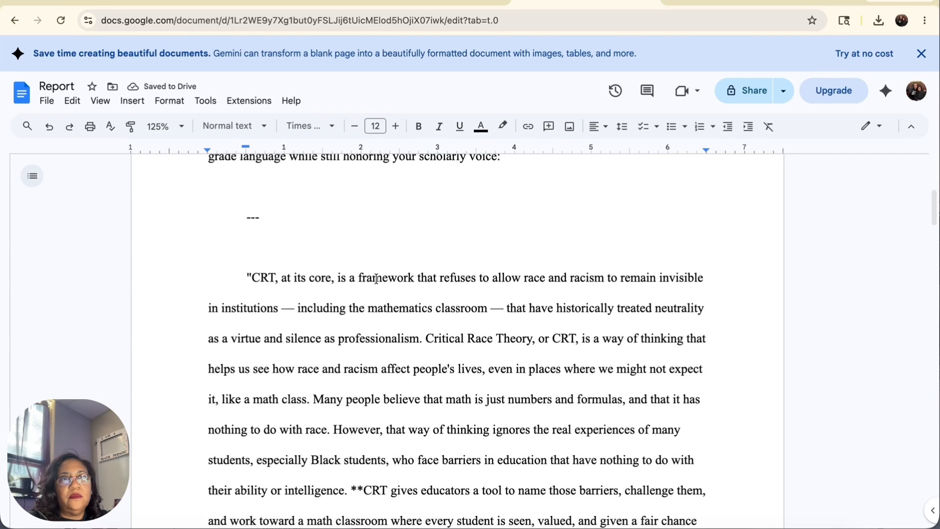
click(251, 277)
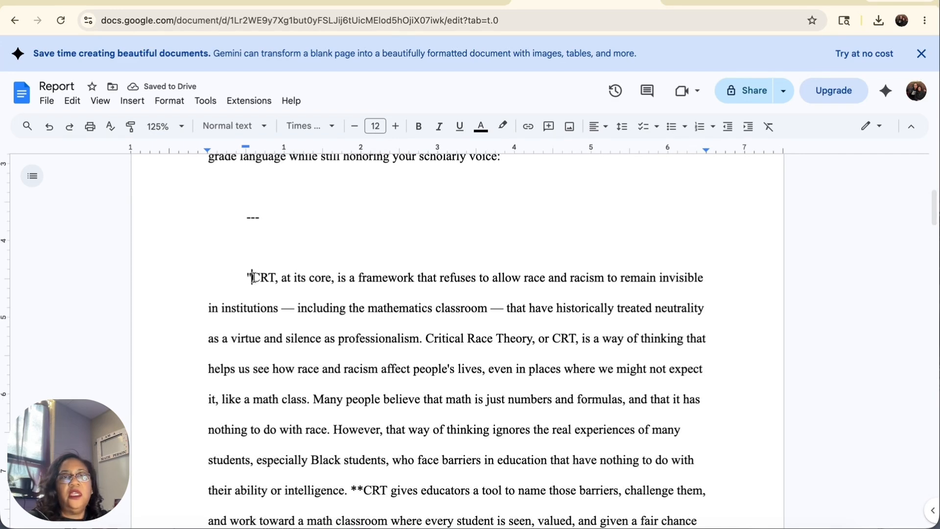
key(BackSpace)
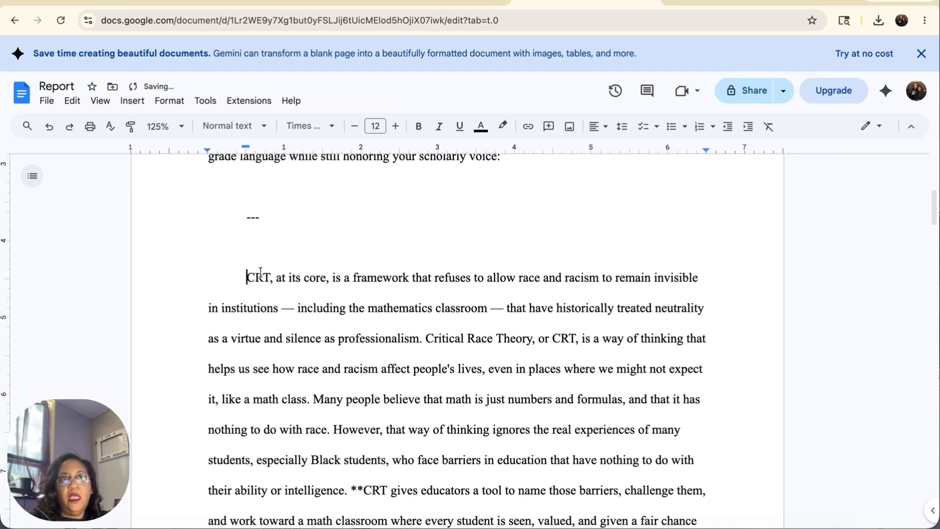
scroll(279, 266, up, 3)
drag(245, 212, 298, 301)
key(BackSpace)
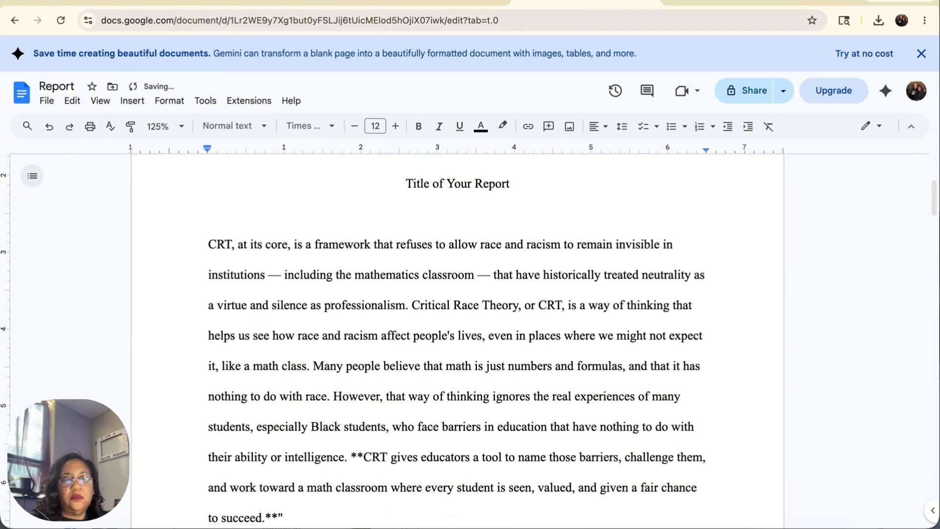
key(Tab)
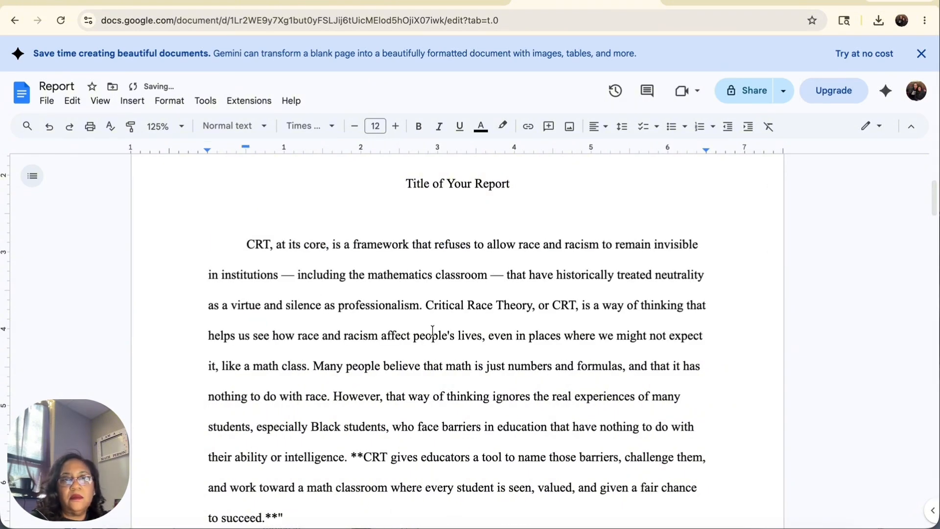
Step: Delete the asterisks around the "CRT gives educators" sentence and the closing quotation mark at the paragraph's end
scroll(430, 332, down, 1)
click(362, 401)
key(BackSpace)
key(BackSpace)
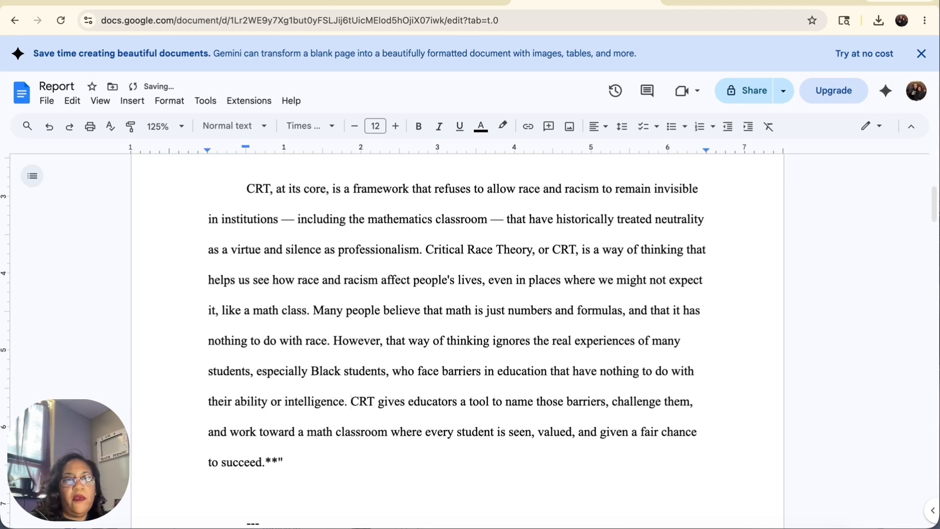
click(320, 463)
key(BackSpace)
key(BackSpace)
key(BackSpace)
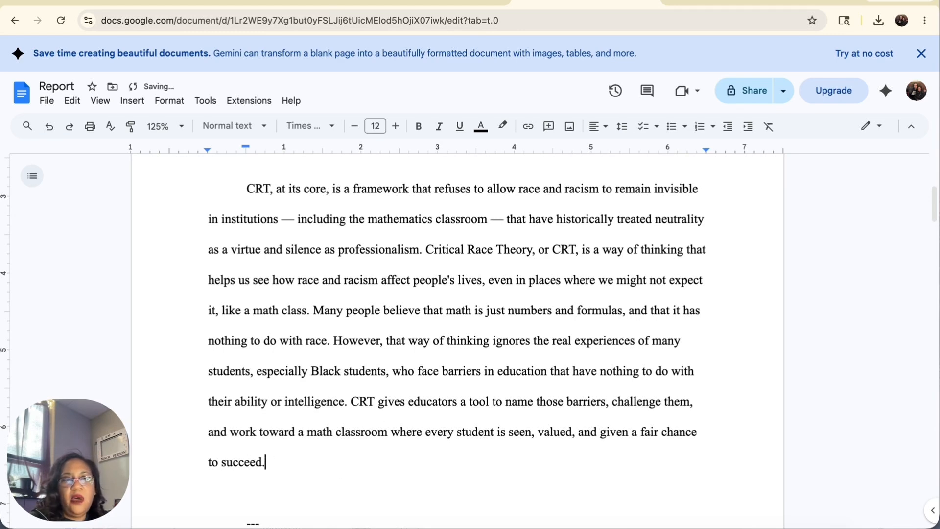
Step: Remove the dashes and blank lines above "Thesis Statement:" and the asterisks around that label
scroll(396, 436, down, 5)
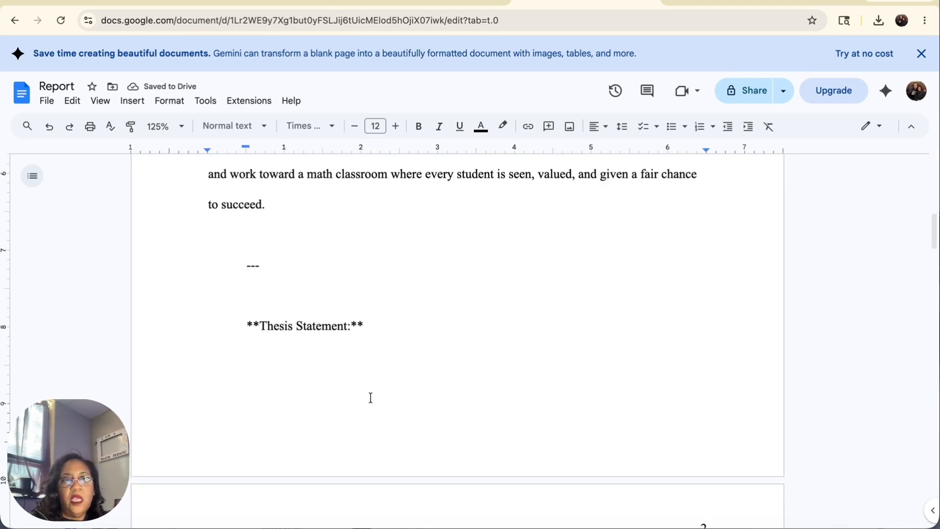
click(231, 234)
drag(232, 233, 372, 286)
key(BackSpace)
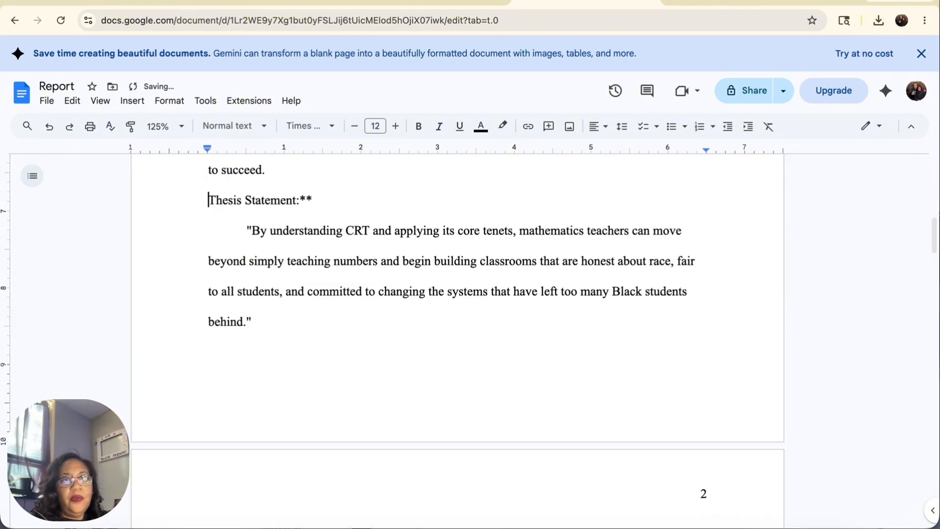
scroll(327, 322, up, 3)
click(326, 330)
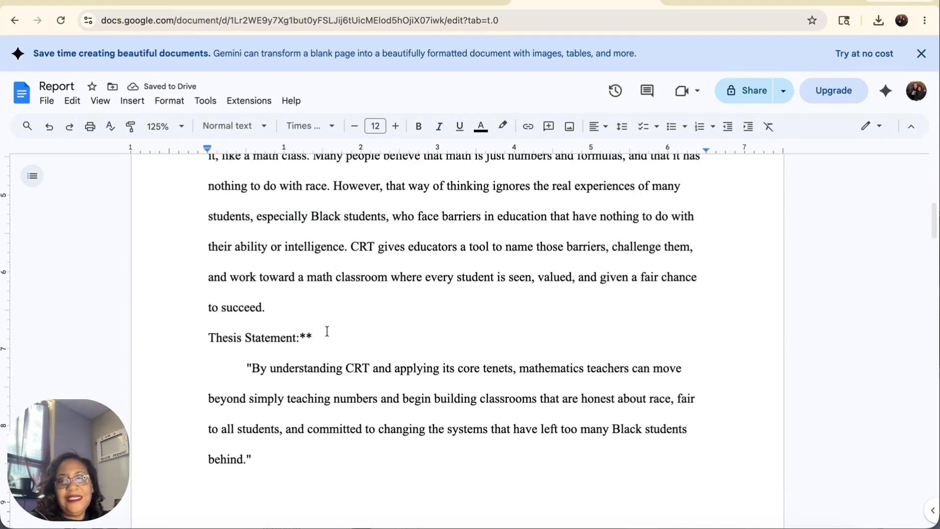
key(BackSpace)
key(BackSpace)
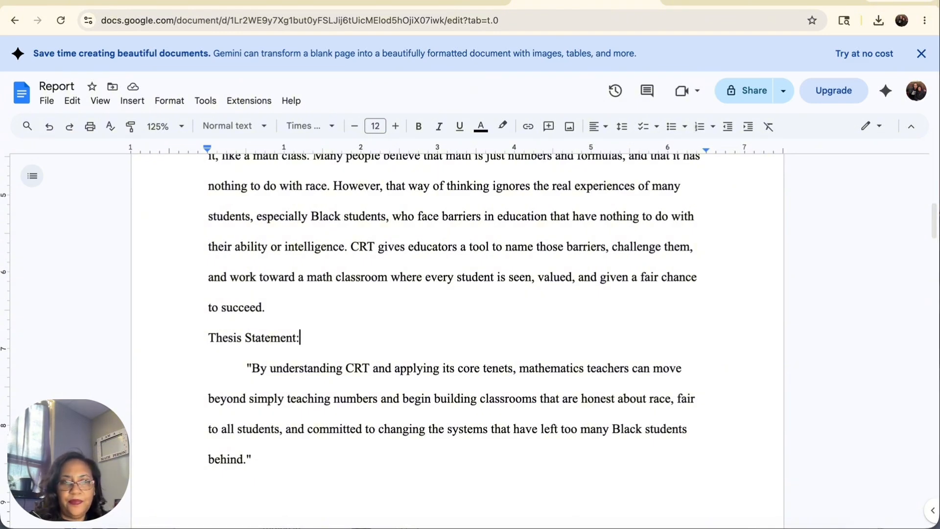
Step: Replace "race" after "nothing to do with" with "who actually has access to STEM work related fields" and start a new paragraph at "However"
scroll(455, 313, up, 5)
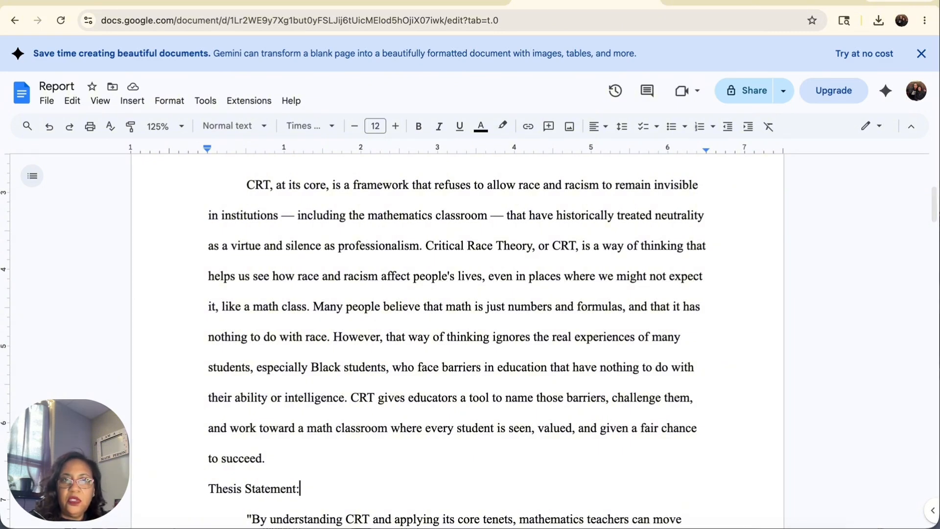
scroll(440, 318, down, 1)
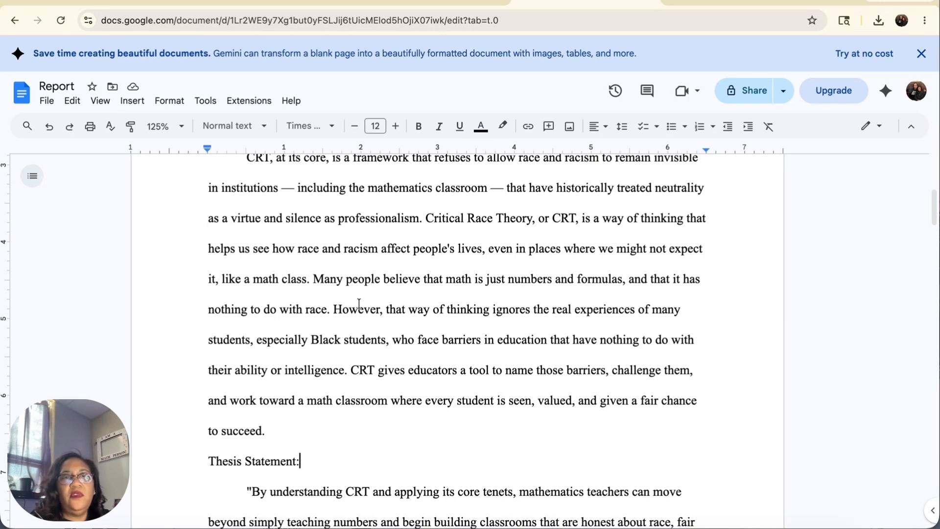
scroll(362, 274, down, 1)
scroll(348, 289, down, 1)
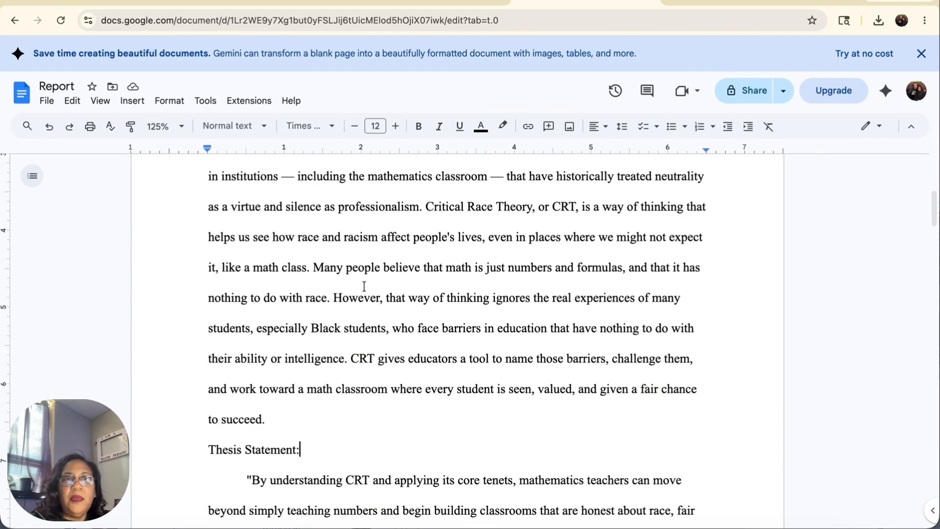
scroll(638, 285, up, 1)
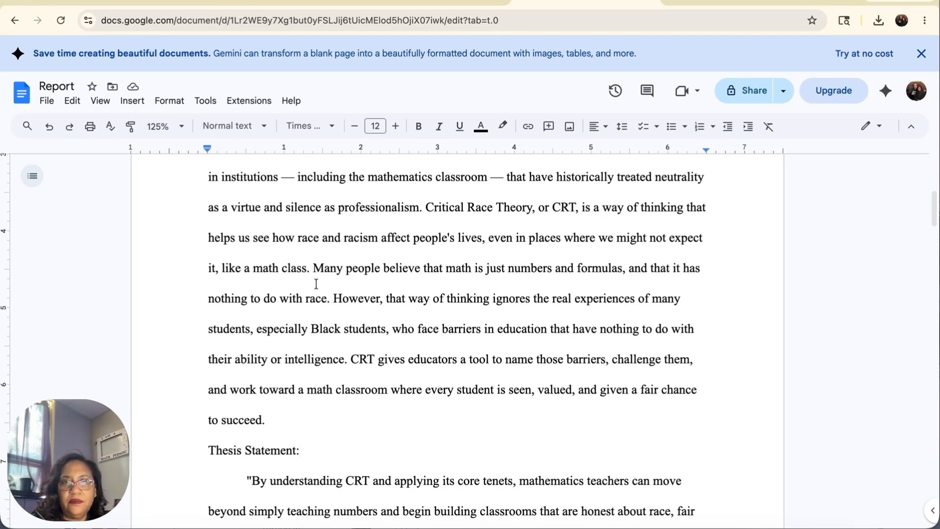
double_click(316, 299)
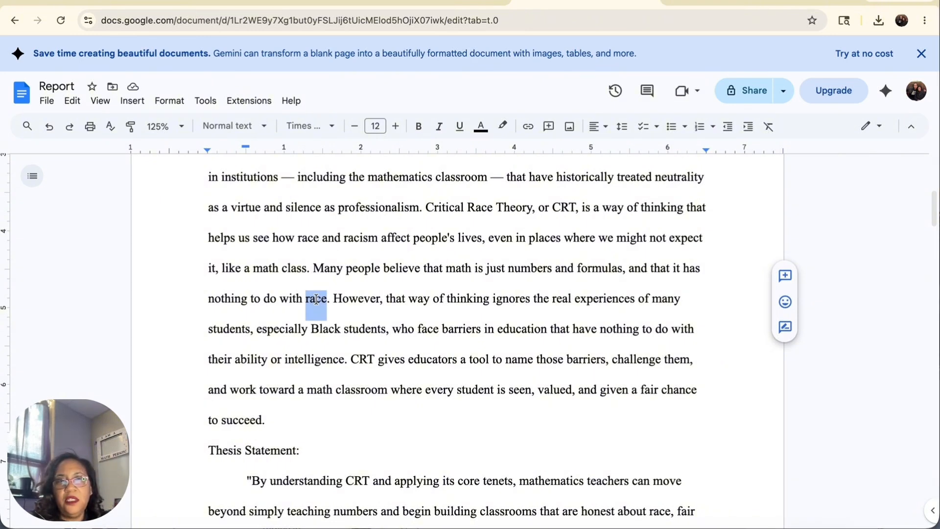
text(who ac)
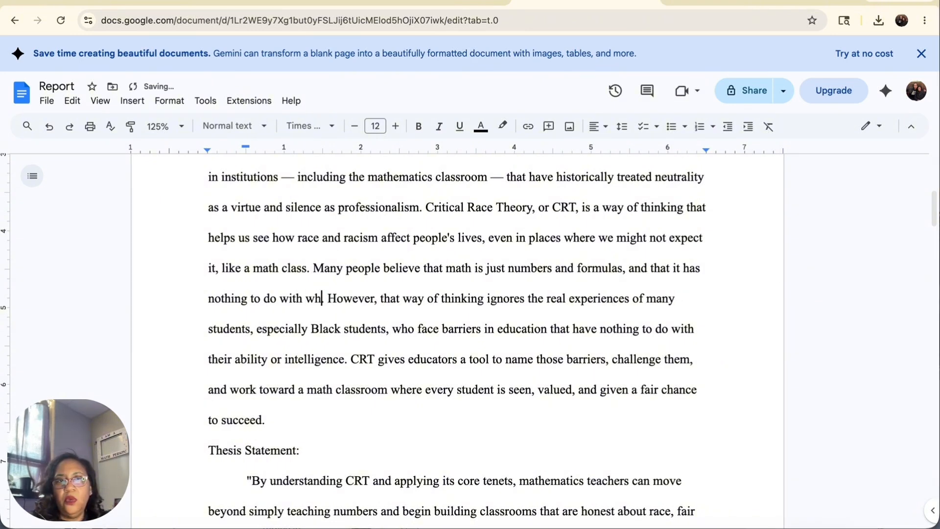
text(tu)
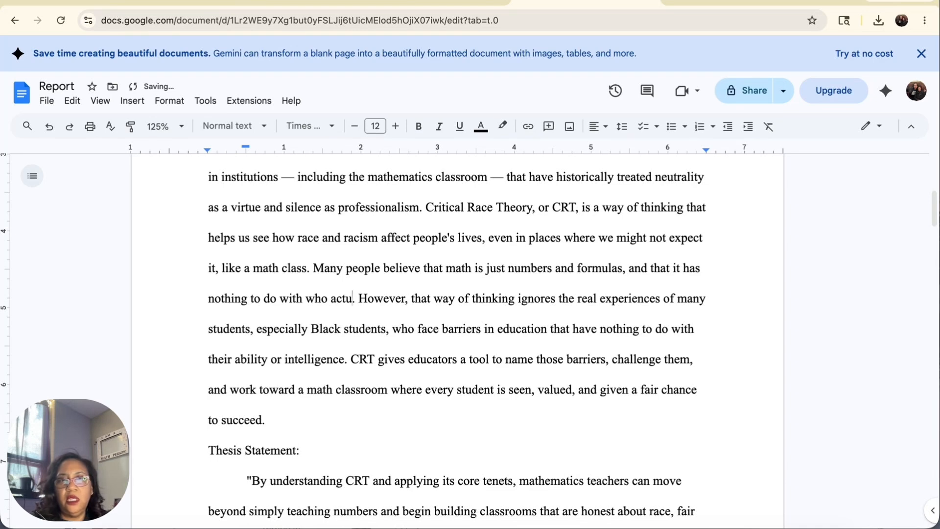
text(ally has acce)
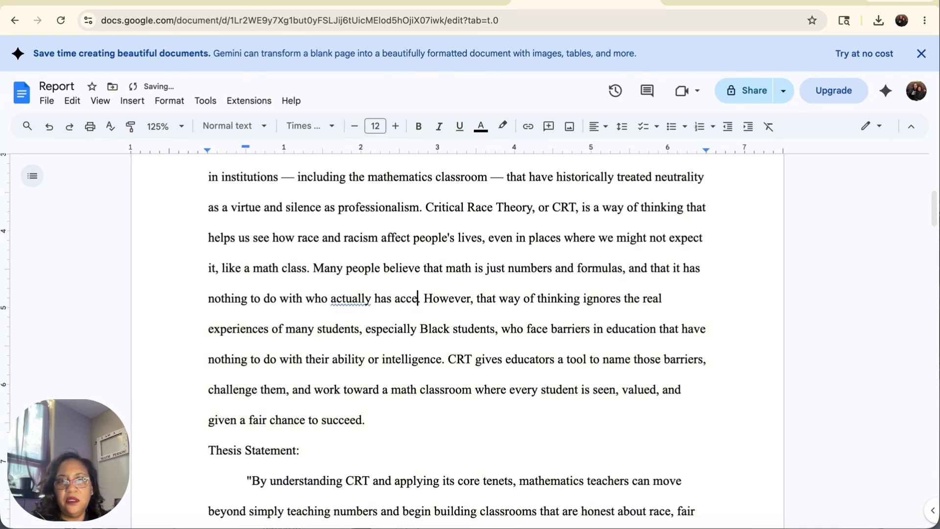
text(ss to STEM)
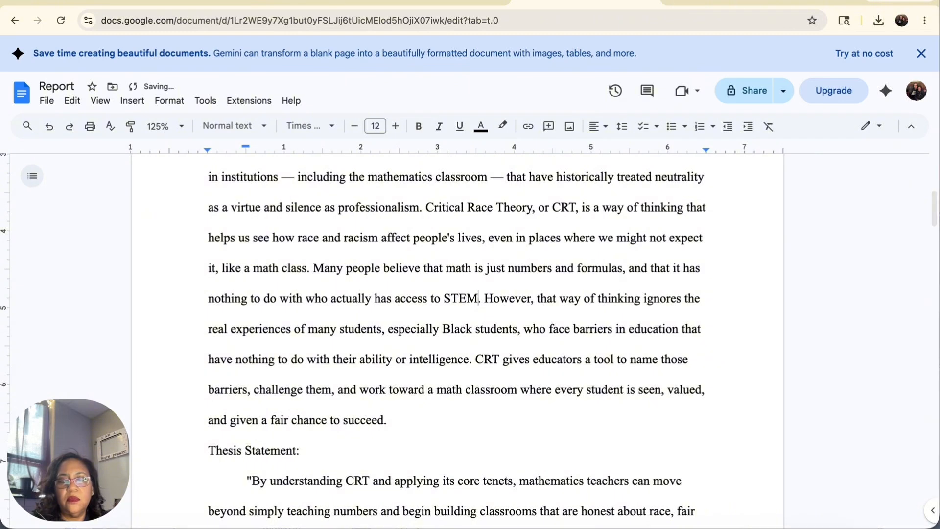
text(.)
text(work)
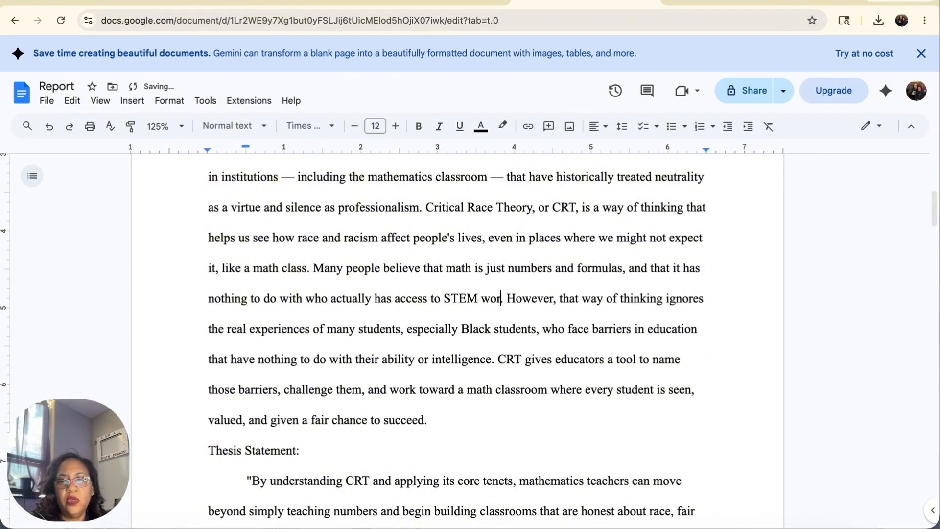
text(related d)
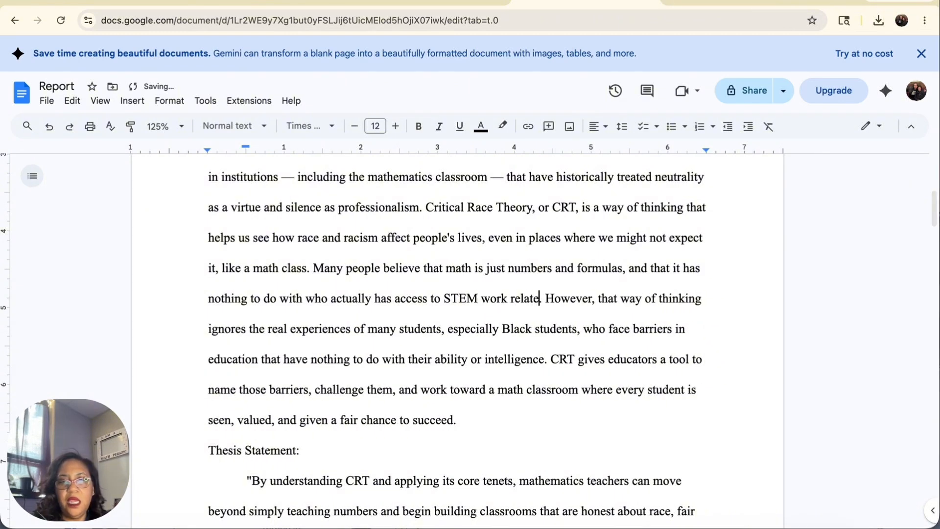
key(BackSpace)
text(fields.)
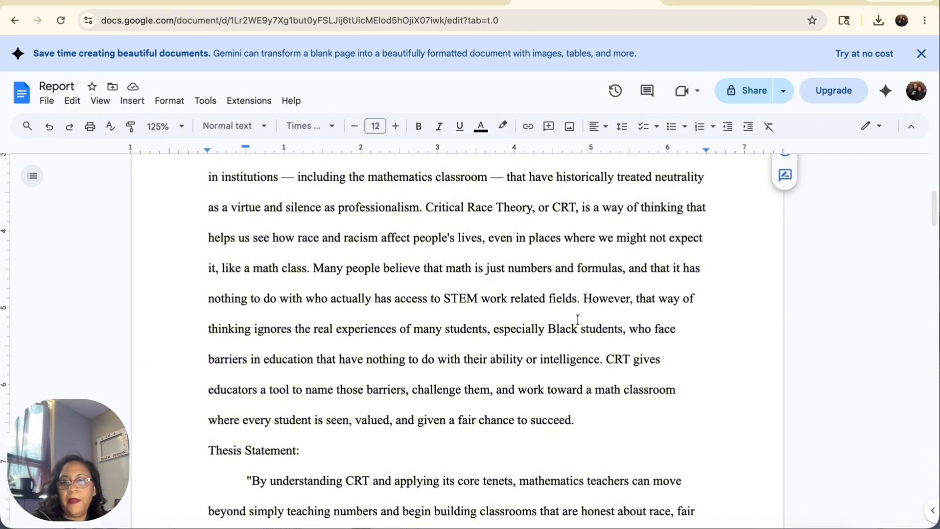
click(583, 299)
key(Return)
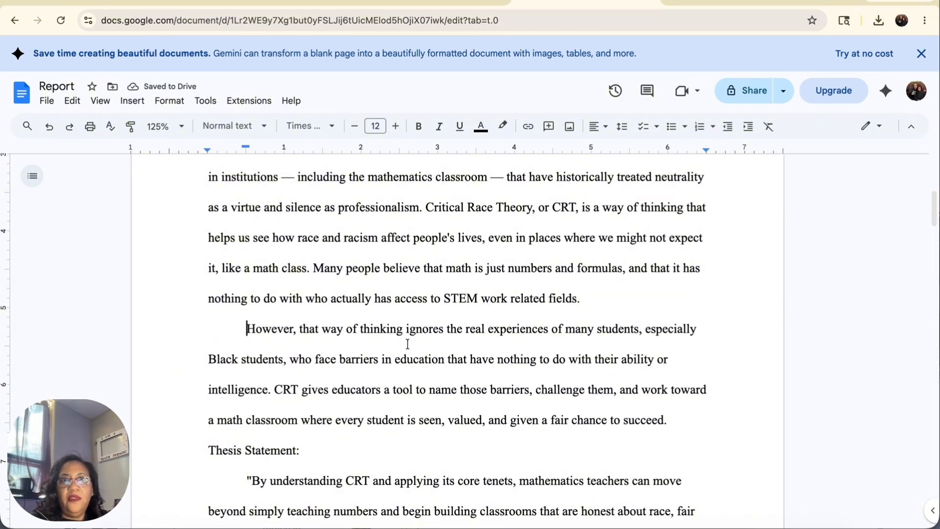
Step: Review the report from the heading and title through the introduction and thesis down to the Conclusion section
scroll(407, 340, up, 1)
scroll(408, 343, up, 1)
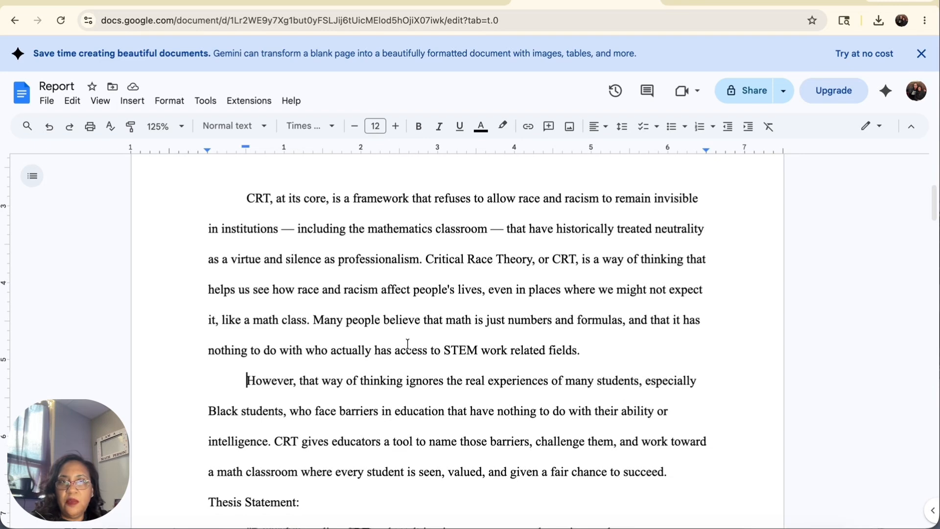
scroll(407, 344, up, 1)
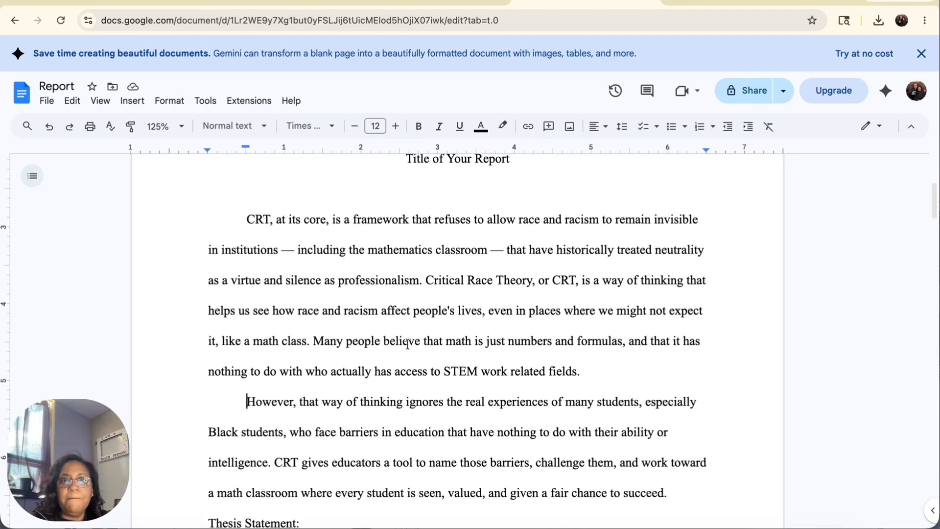
scroll(407, 343, up, 5)
scroll(407, 343, up, 1)
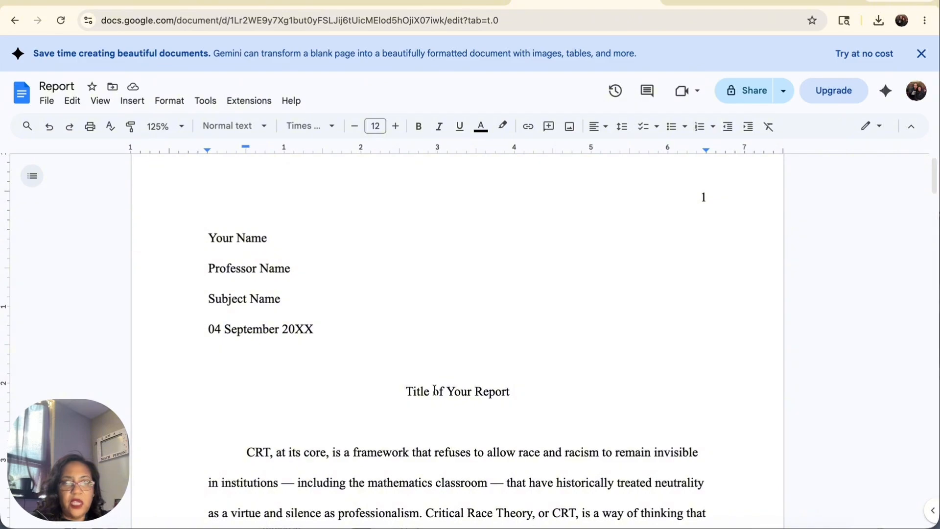
scroll(434, 390, down, 5)
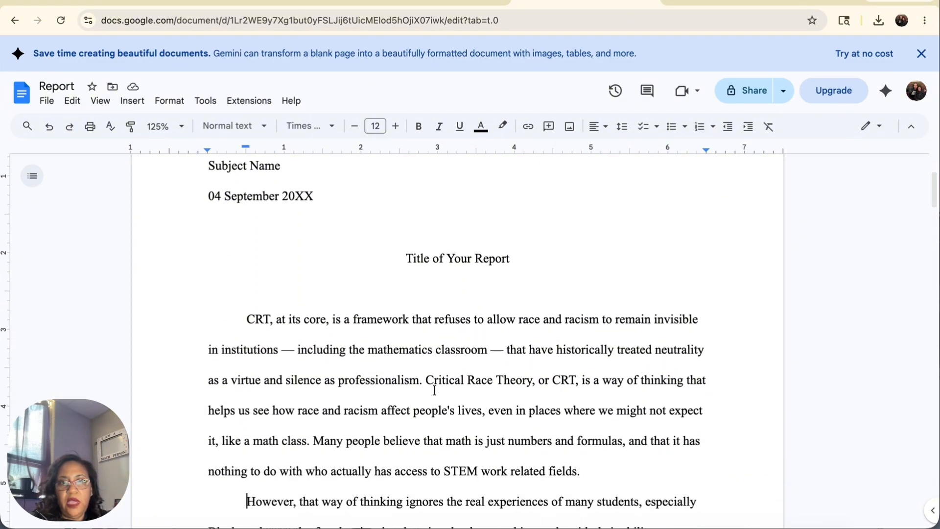
scroll(434, 390, down, 3)
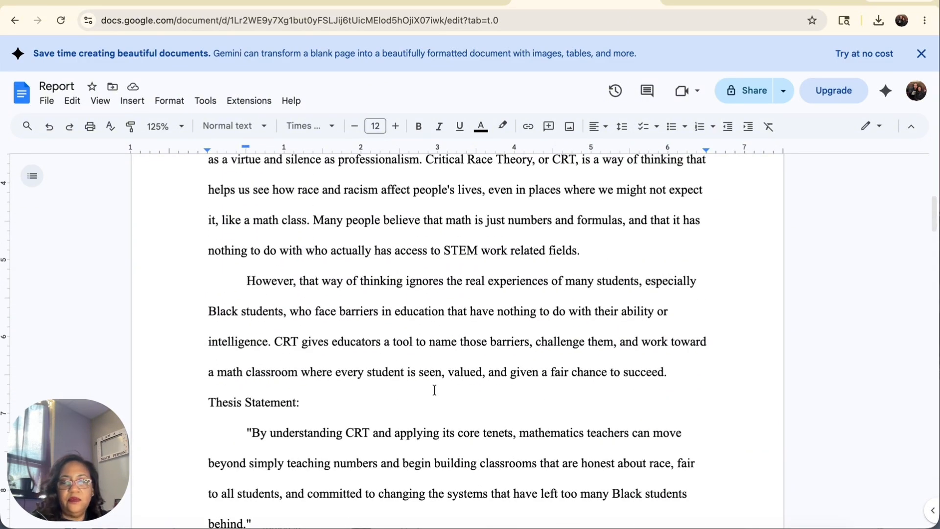
scroll(434, 390, down, 7)
scroll(434, 390, down, 20)
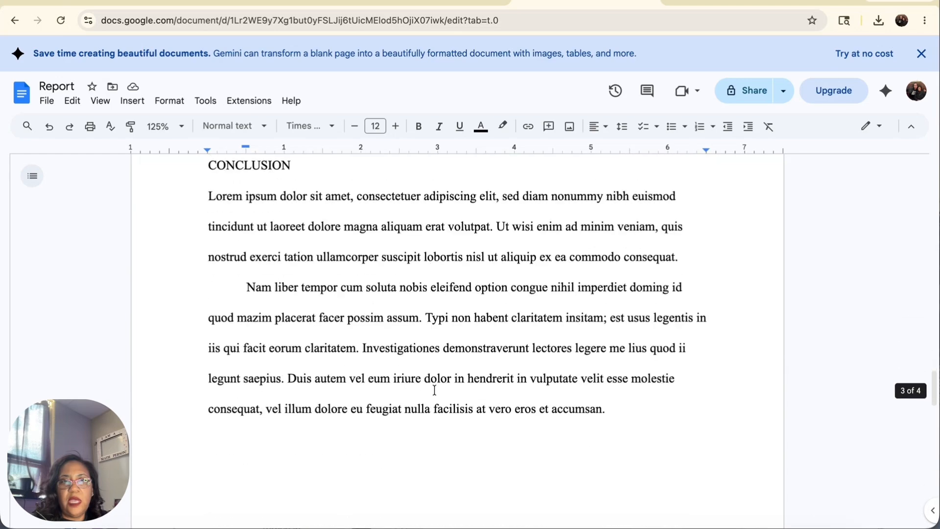
scroll(434, 390, down, 1)
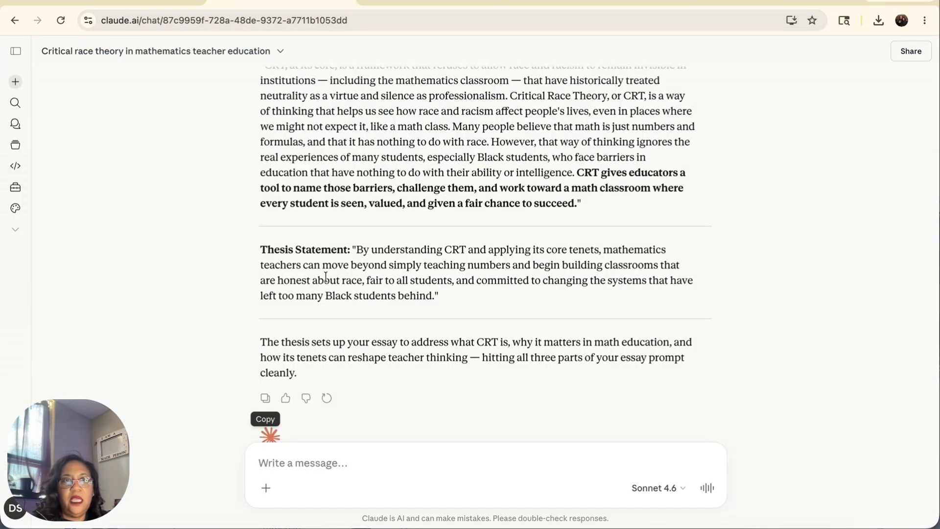
Step: Switch to Claude's "Essay prompts for article analysis" chat and highlight the article's MLA citation
scroll(237, 426, up, 1)
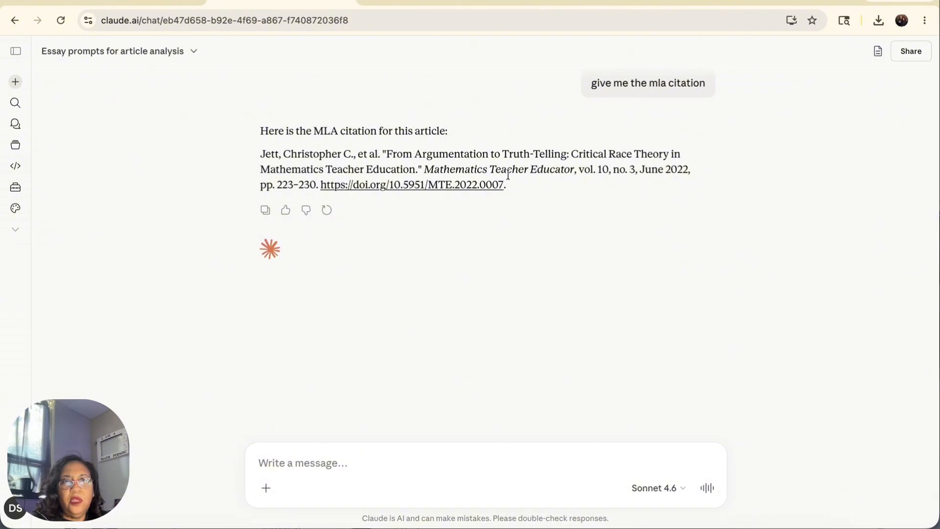
drag(261, 153, 537, 185)
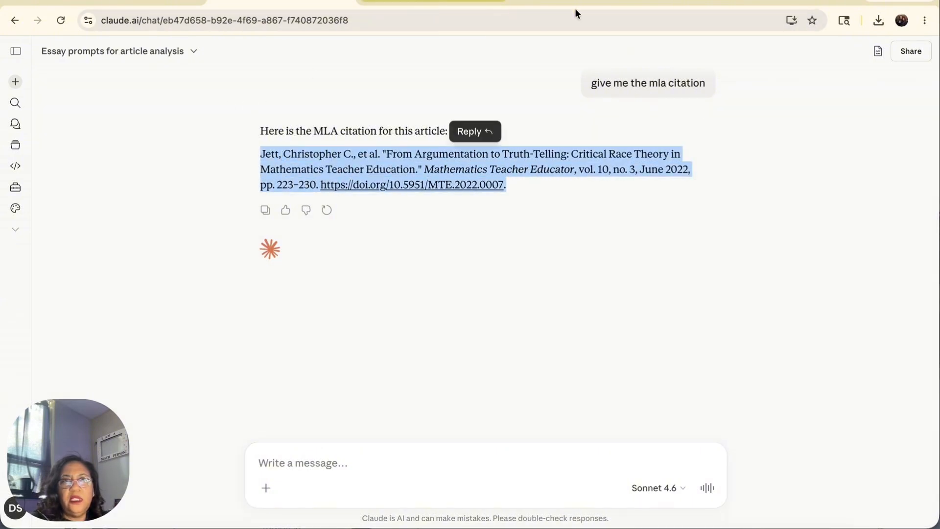
Step: Switch to the article PDF and copy the full list of author names from its first page
click(434, 4)
scroll(348, 216, up, 20)
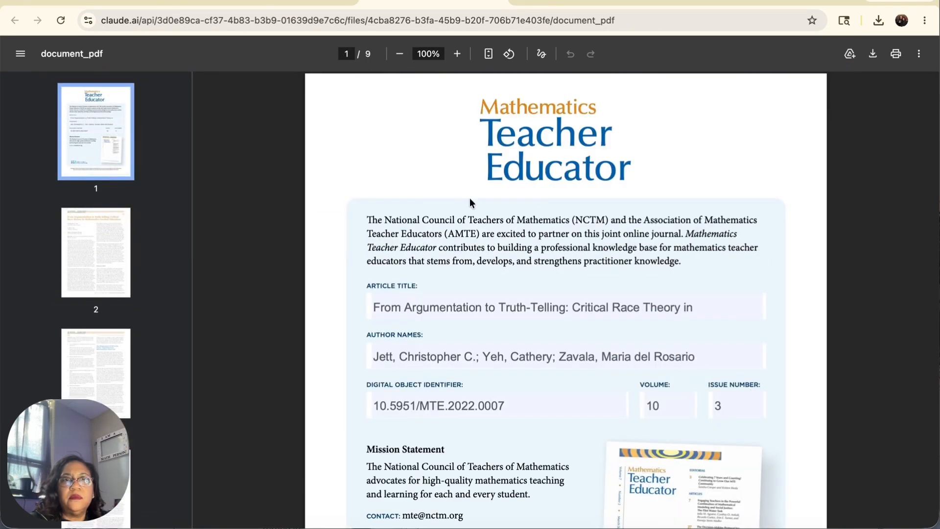
scroll(469, 203, down, 2)
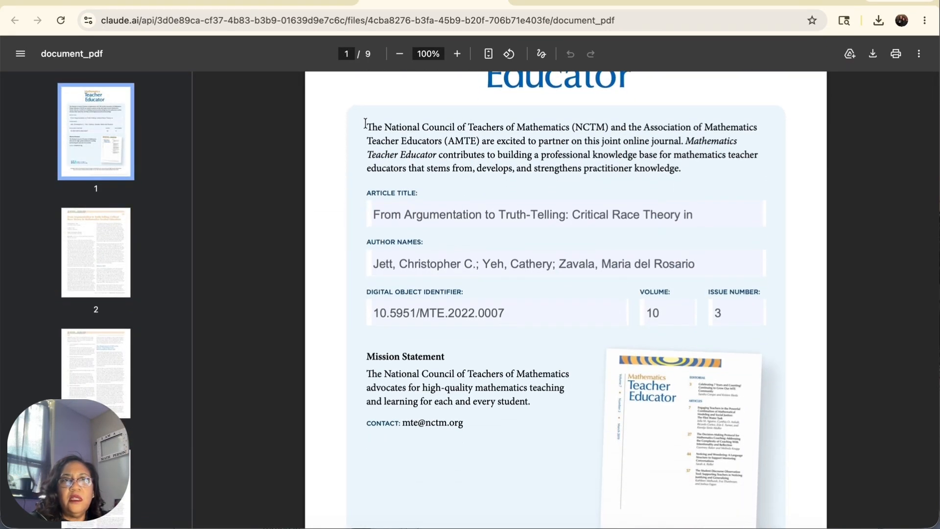
drag(365, 124, 465, 169)
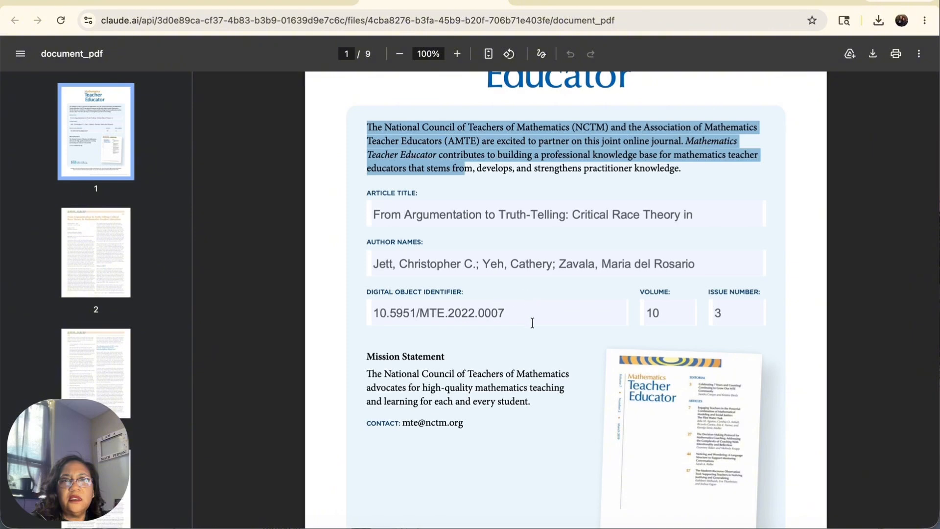
click(726, 268)
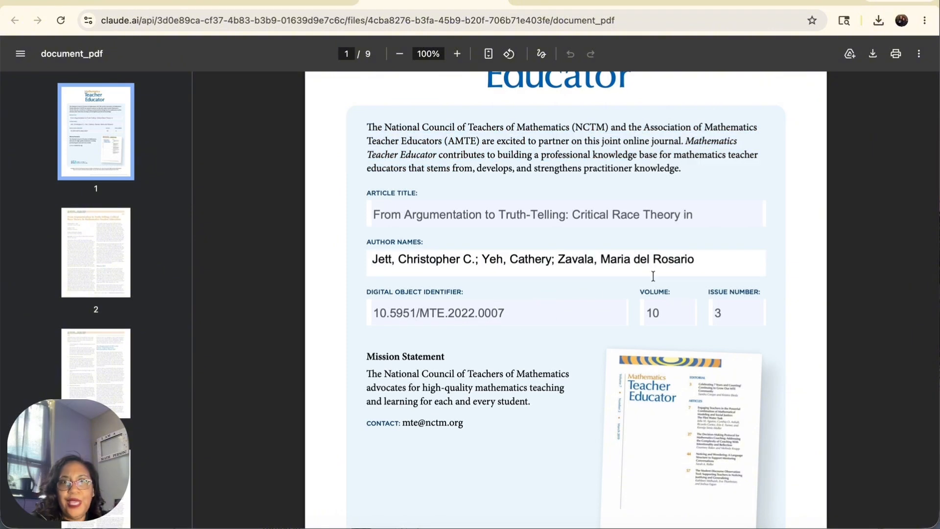
drag(698, 263, 365, 262)
key(super+c)
right_click(449, 261)
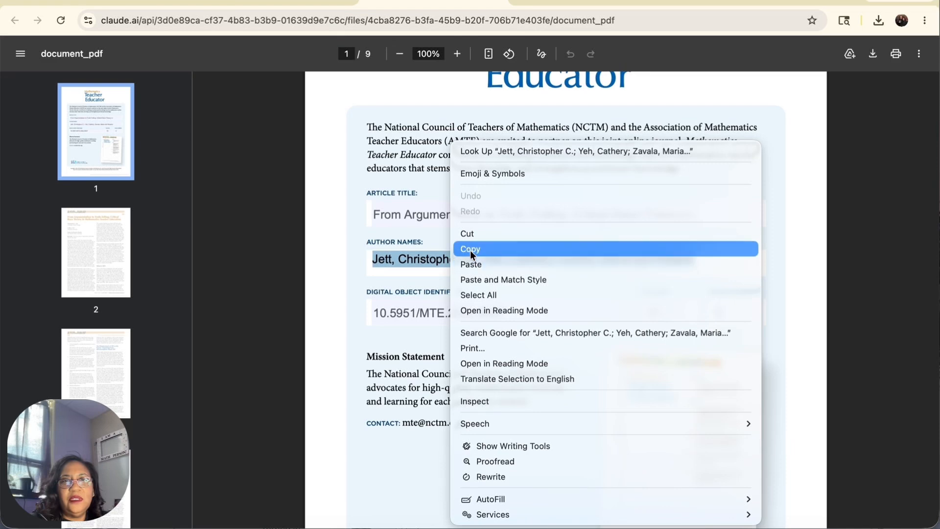
click(420, 195)
Step: Return to the Claude citation chat and write a message with the copied author names followed by "give me the MLA format citing this source"
click(277, 3)
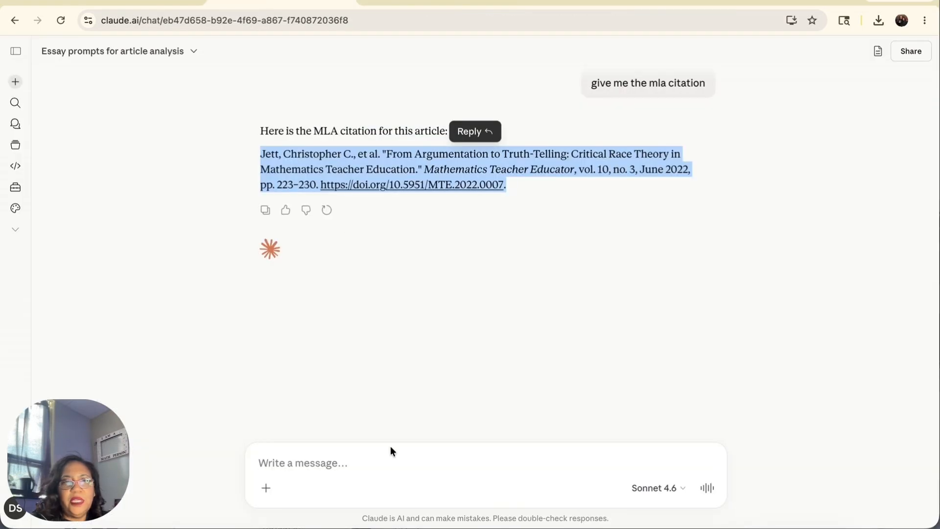
click(326, 470)
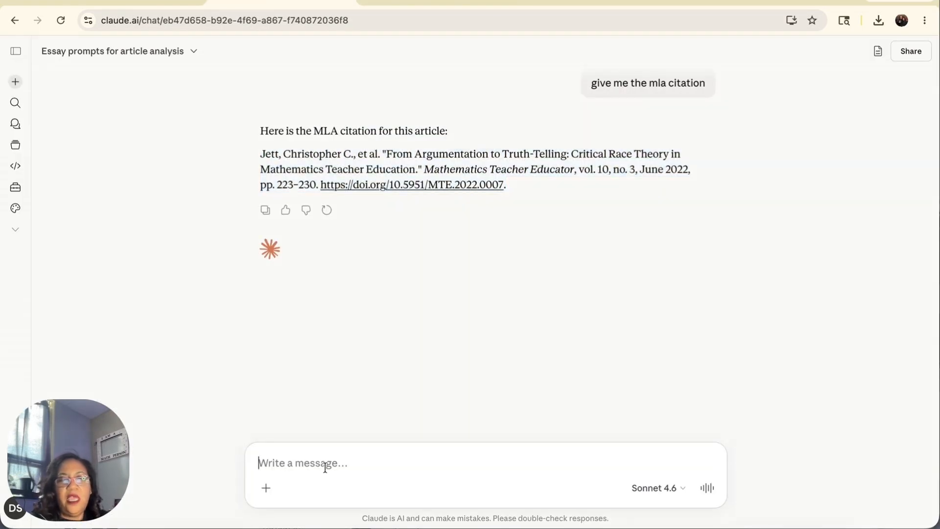
key(super+v)
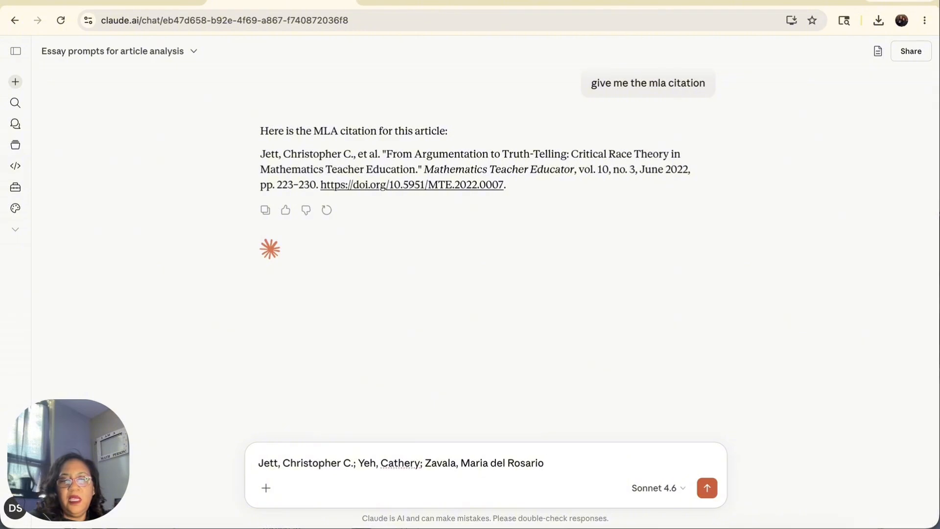
text(give me th)
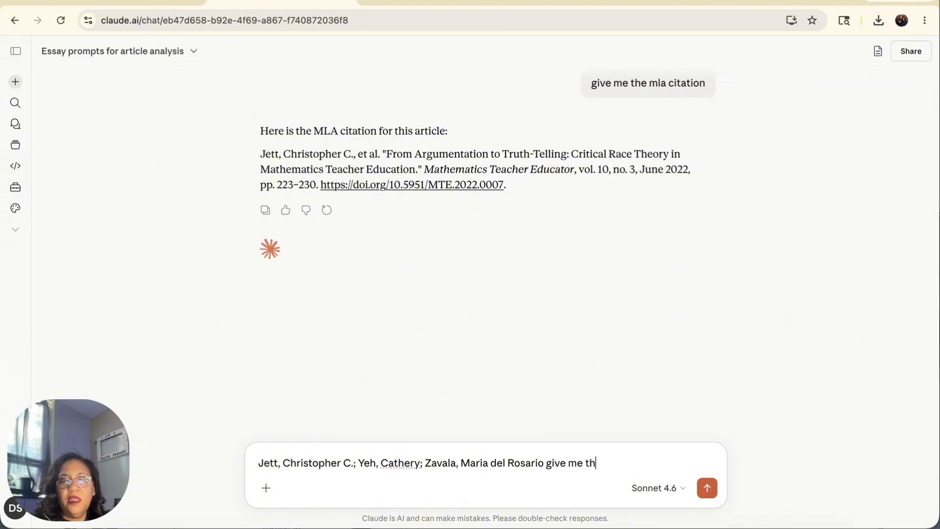
text(e MLA )
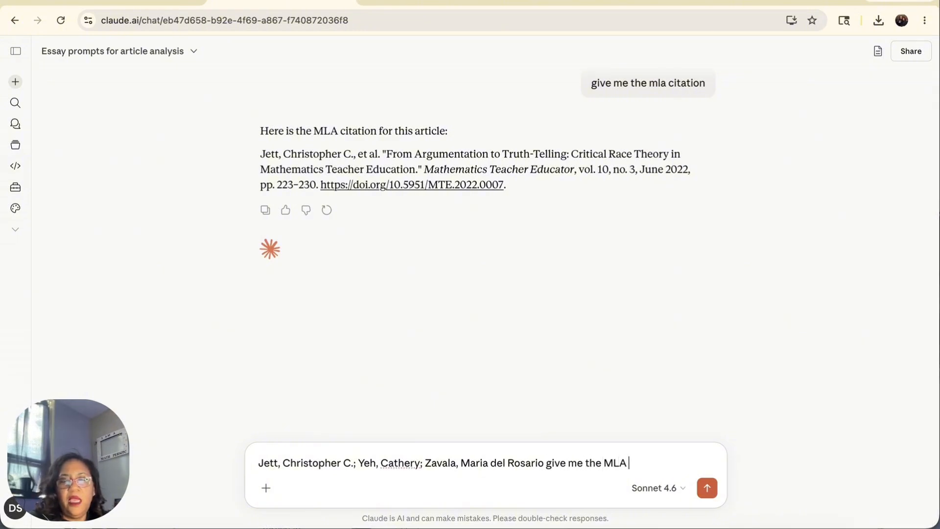
text(format)
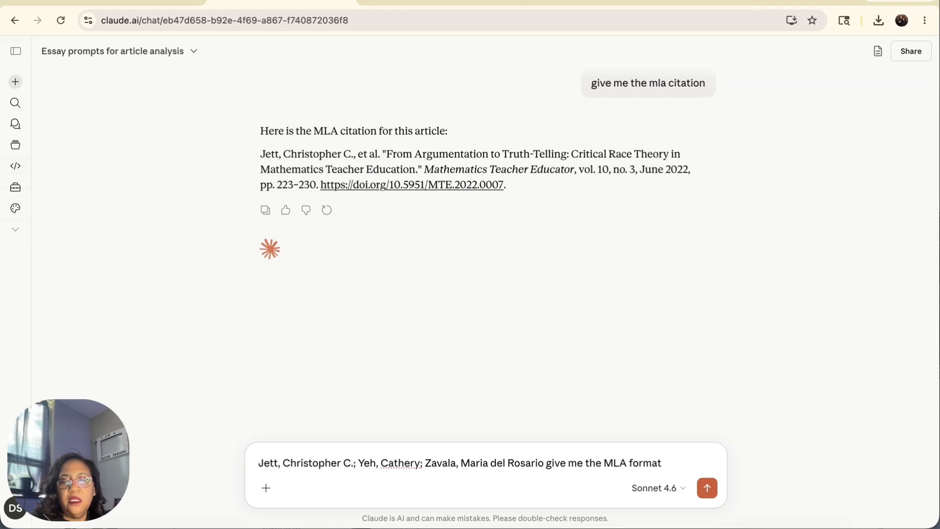
text( citi)
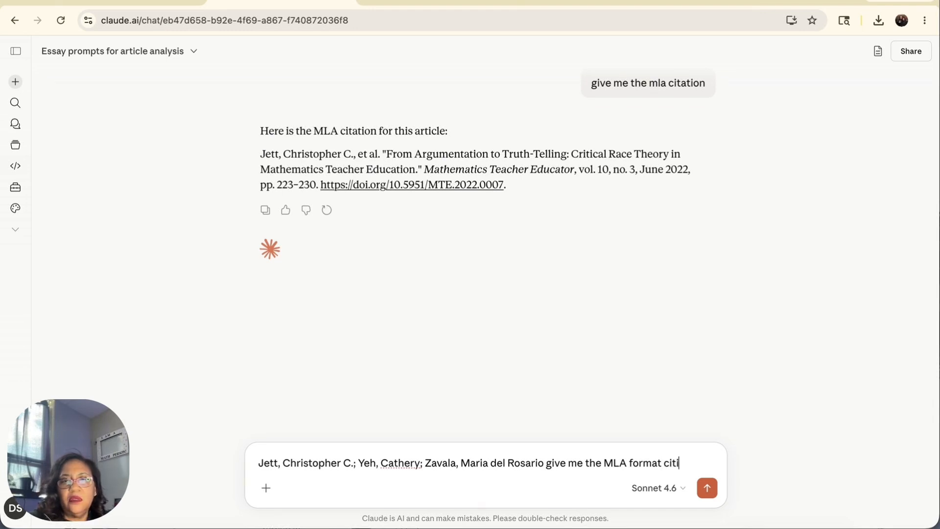
text(ng this source)
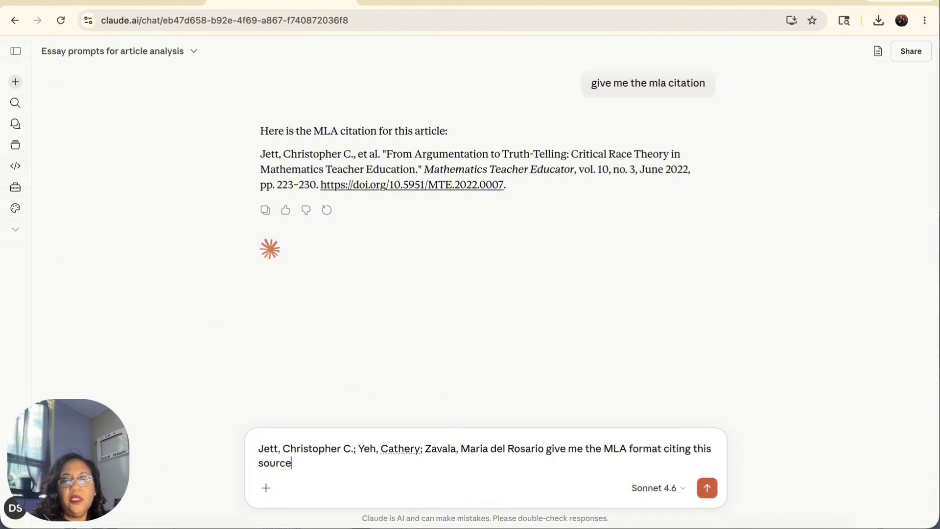